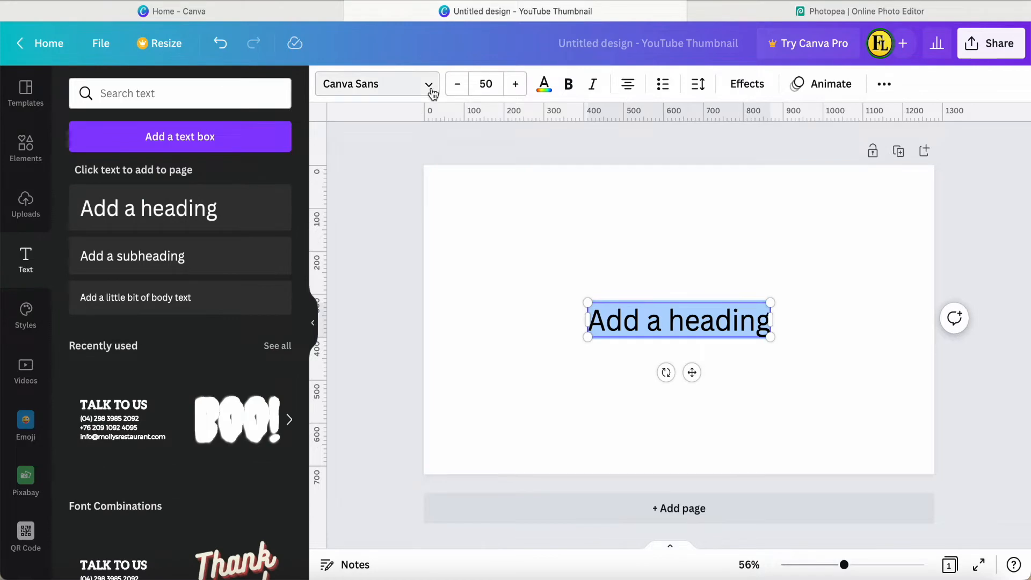
Step: Set the heading's font to Craggy and replace its text with CANVA
left_click(428, 88)
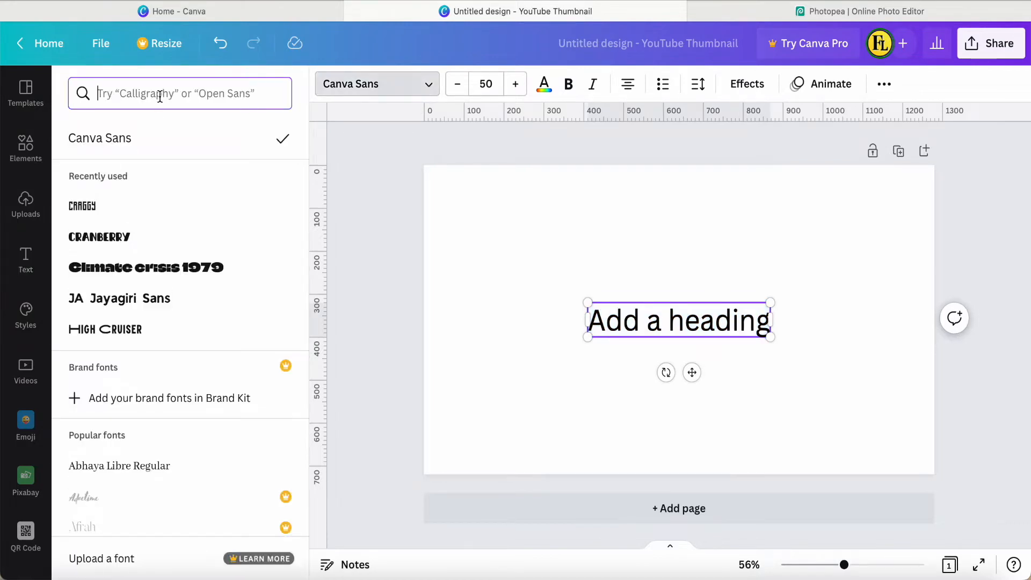
left_click(88, 210)
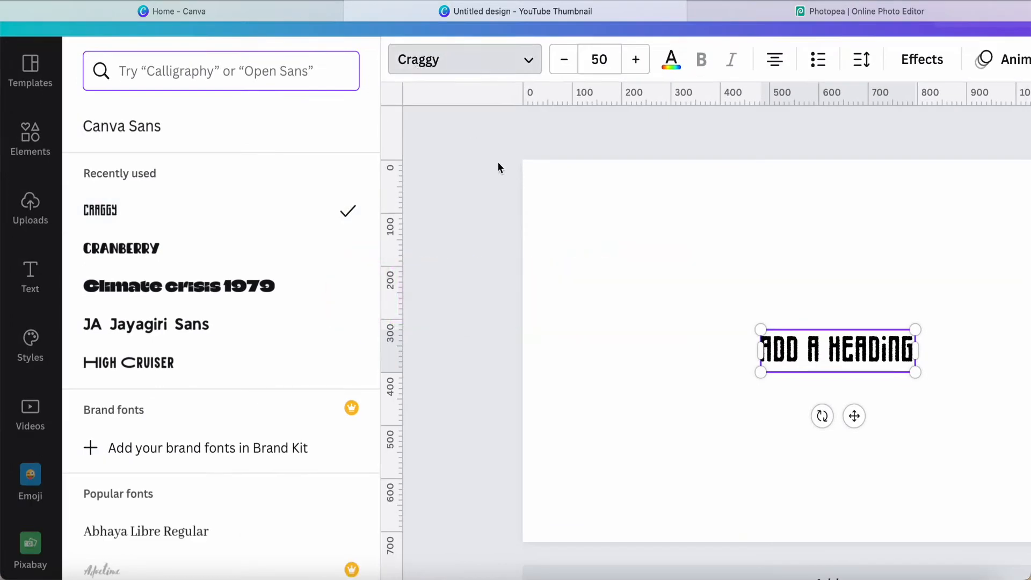
scroll(560, 235, "down", 3)
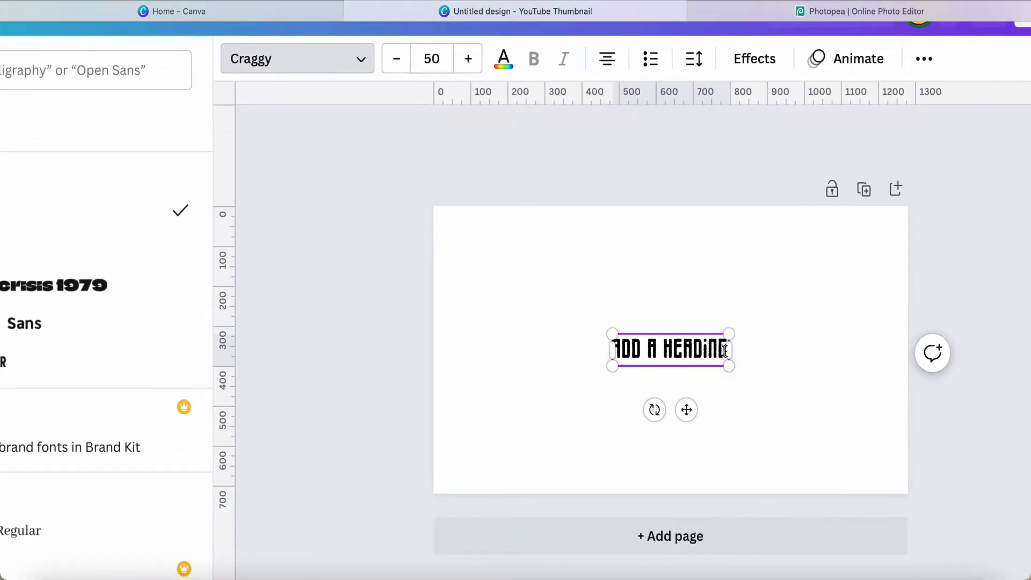
left_click_drag(725, 350, 684, 350)
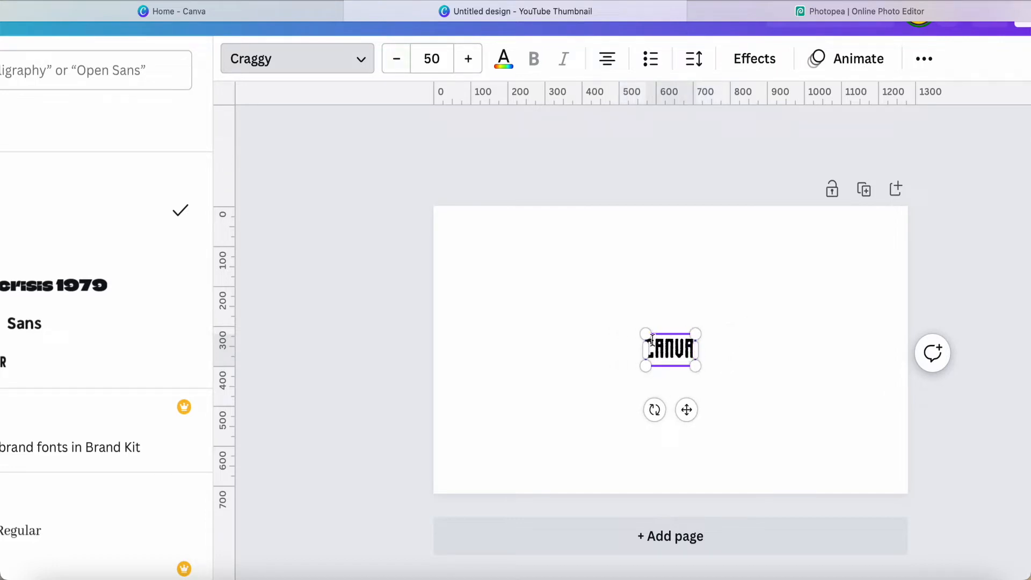
Step: Enlarge the CANVA text from opposite corners until it spans nearly the full width of the page
left_click_drag(646, 334, 459, 293)
left_click_drag(695, 363, 863, 440)
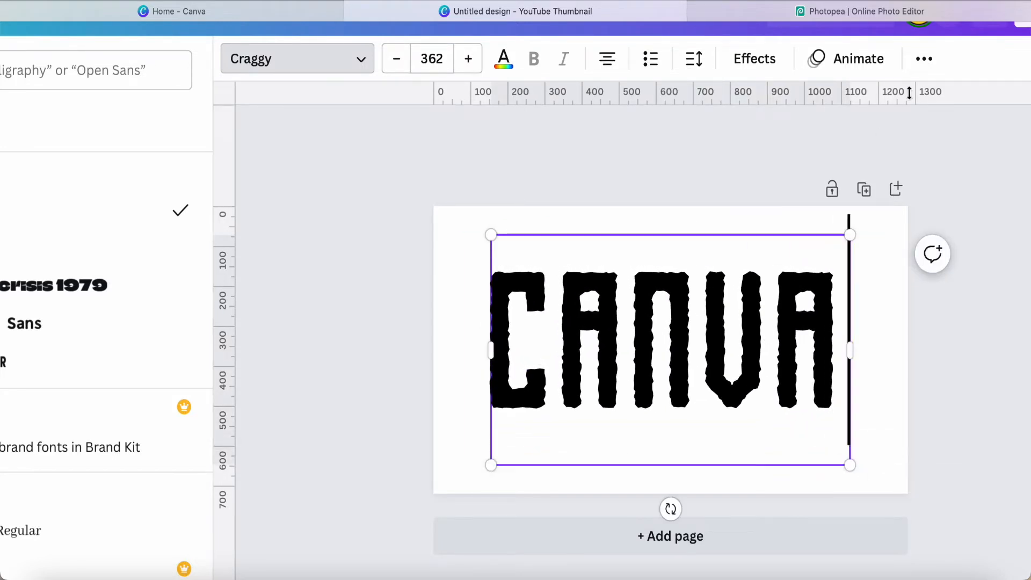
left_click(924, 59)
left_click(779, 105)
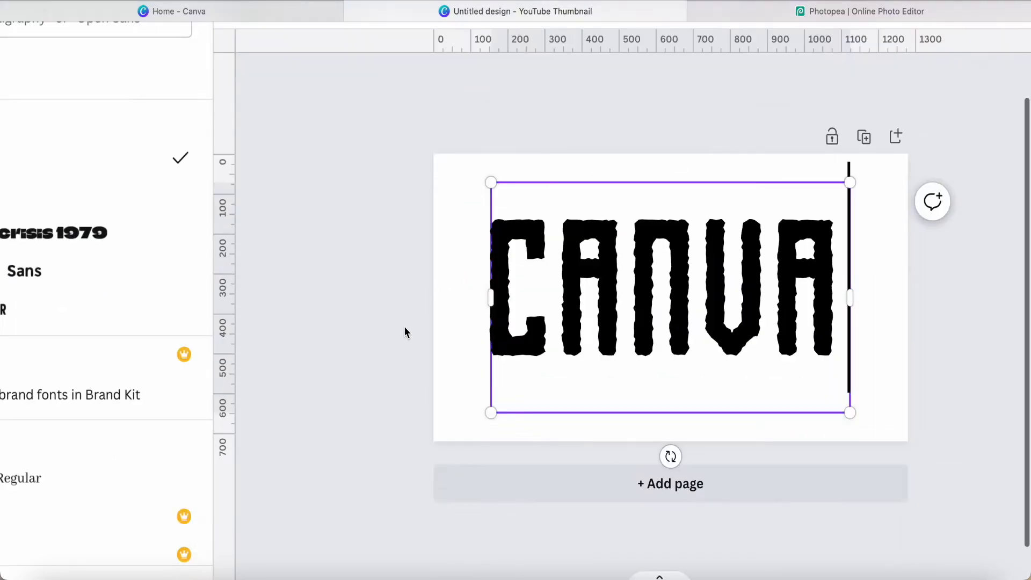
left_click(694, 305)
left_click_drag(491, 412, 444, 439)
left_click_drag(850, 183, 896, 154)
left_click(343, 326)
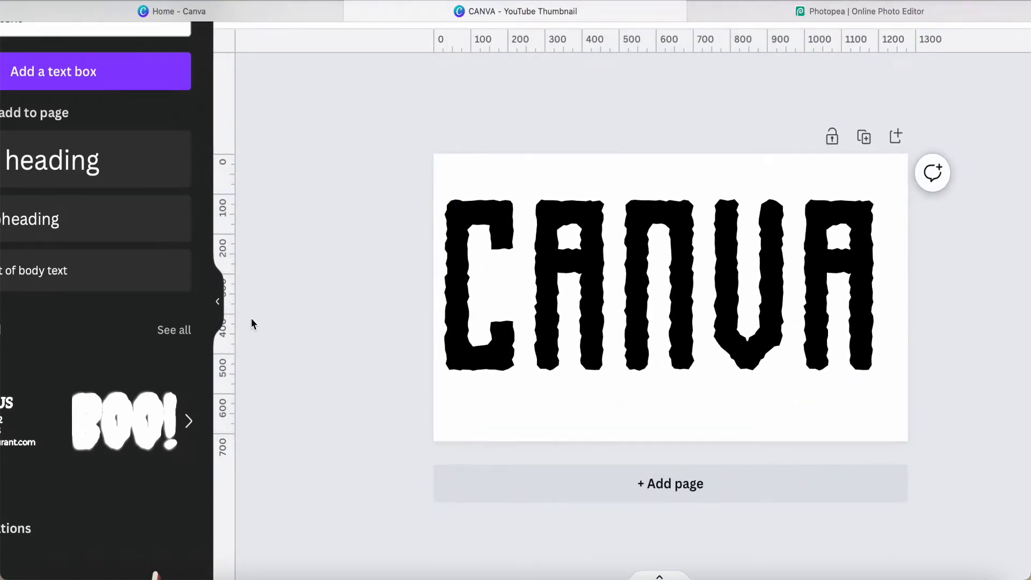
Step: Search the elements for "crack" and add the free black crack graphic to the page
scroll(251, 318, "left", 5)
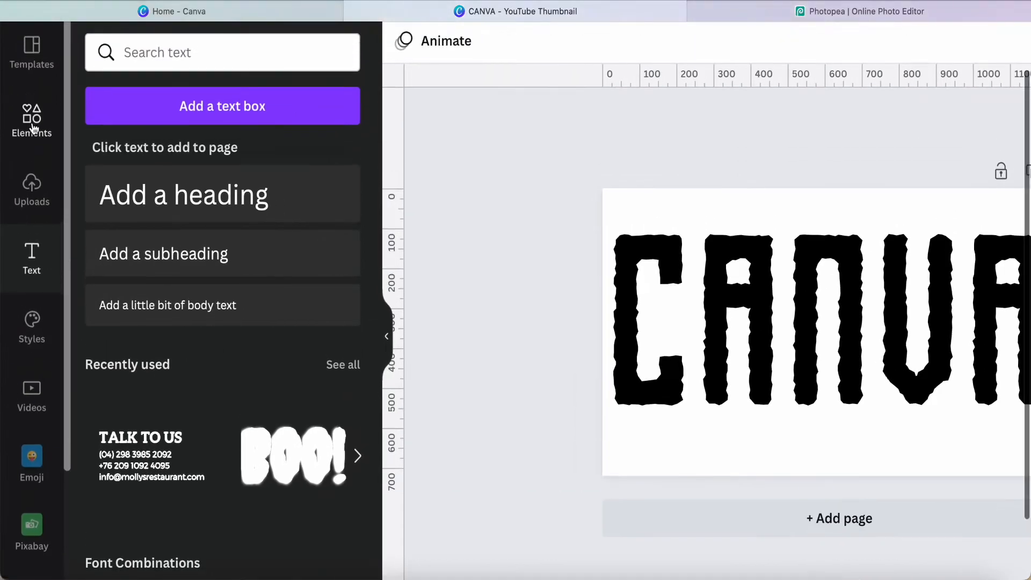
left_click(32, 115)
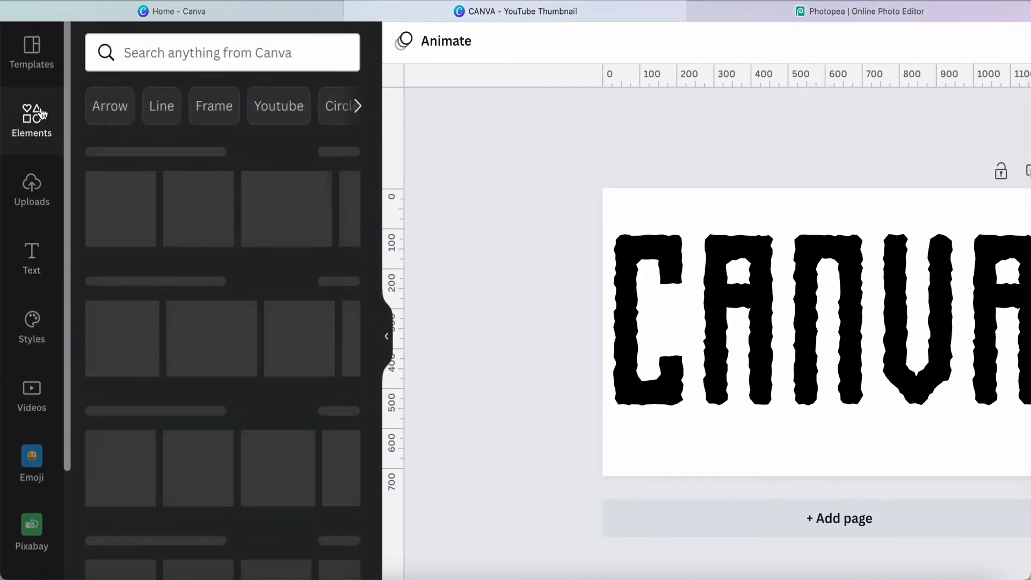
left_click(160, 54)
type("CRACK")
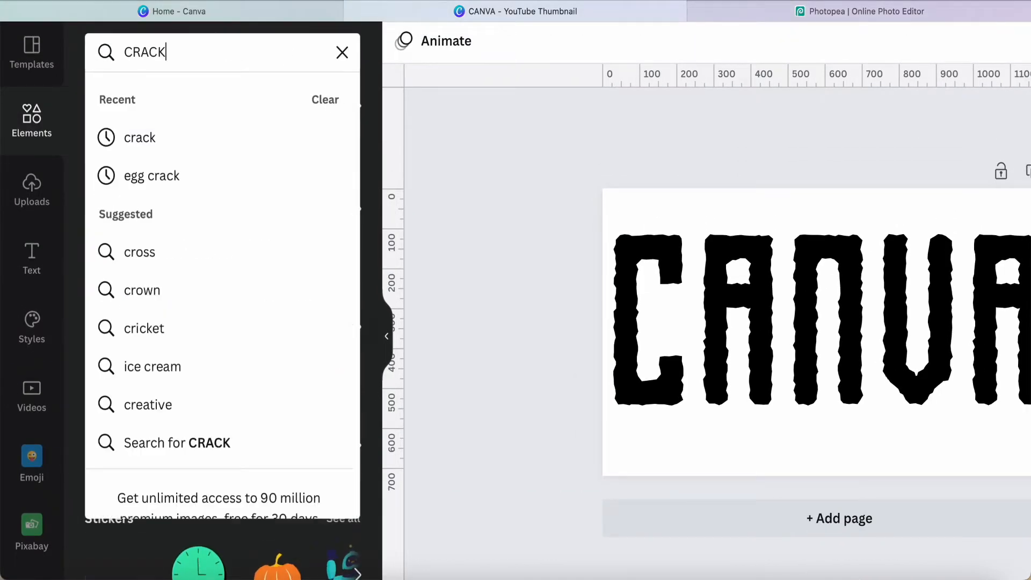
left_click(141, 138)
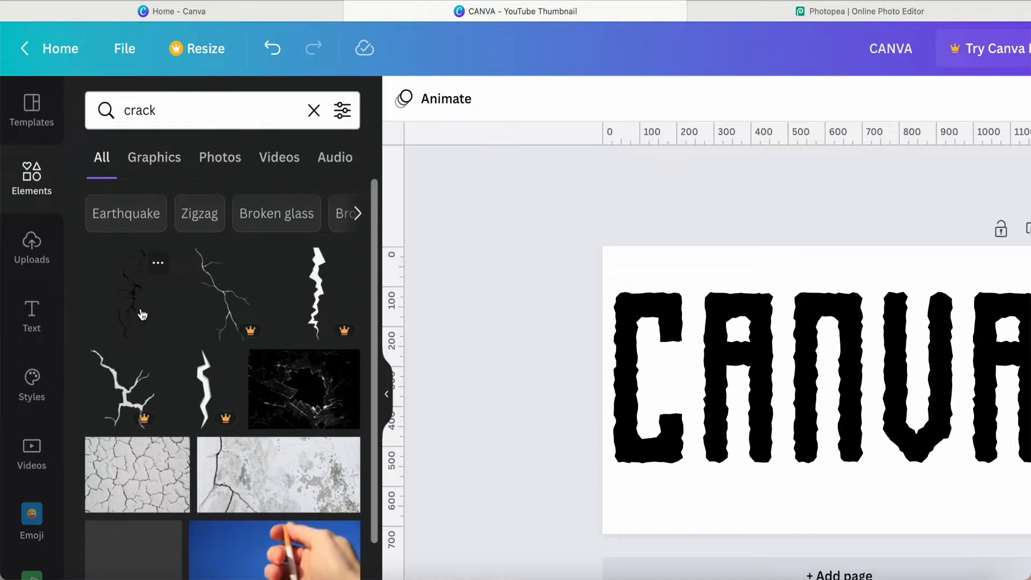
left_click(130, 293)
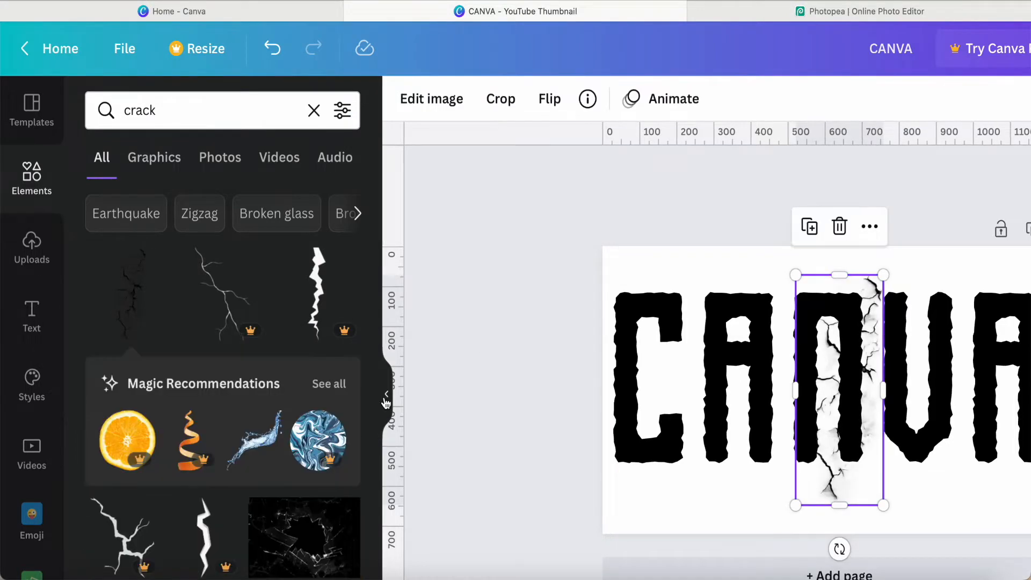
Step: Apply the Duotone effect to the crack graphic with white as its shadows colour
left_click(386, 403)
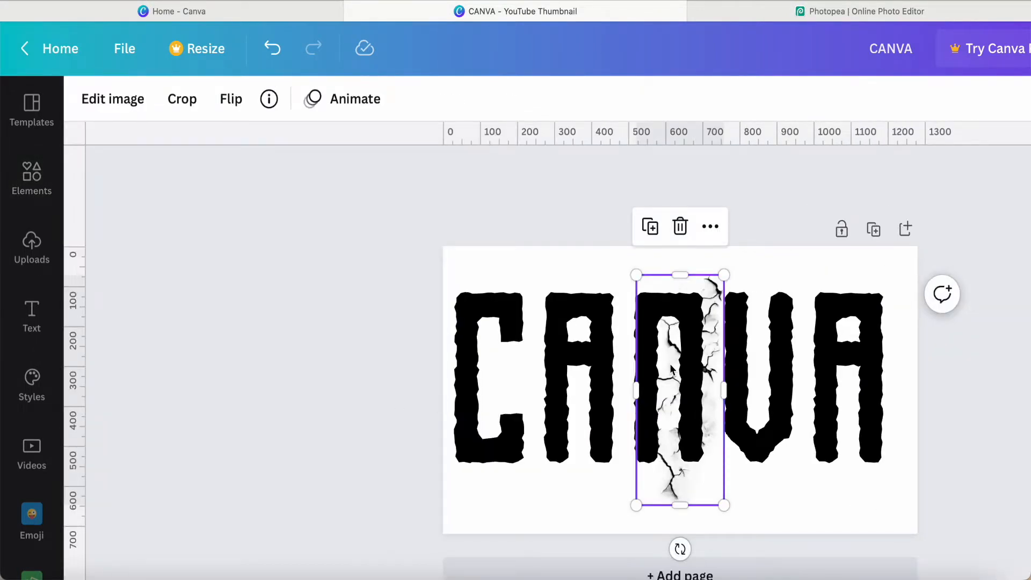
left_click(108, 102)
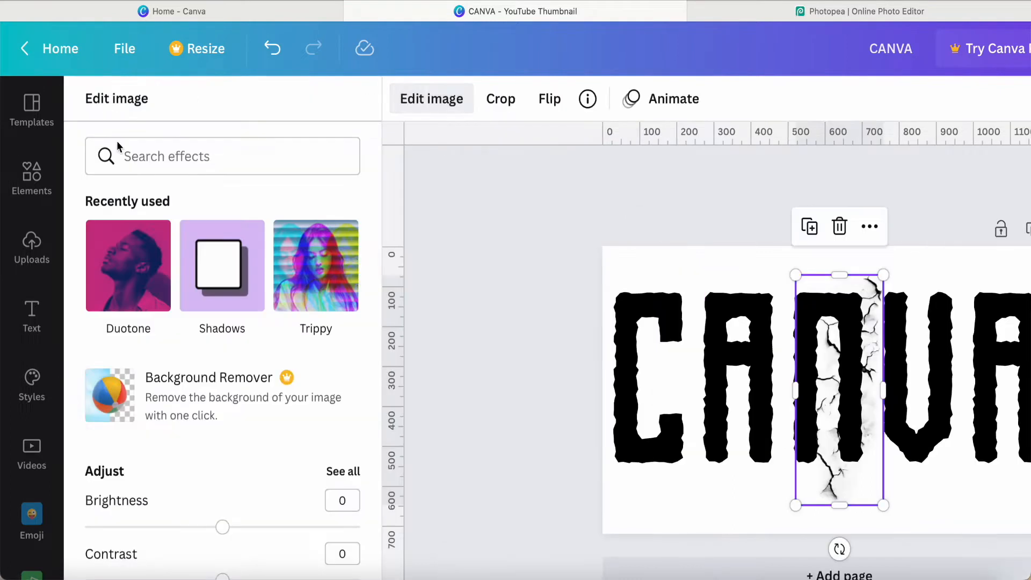
left_click(126, 265)
left_click(237, 179)
left_click(236, 179)
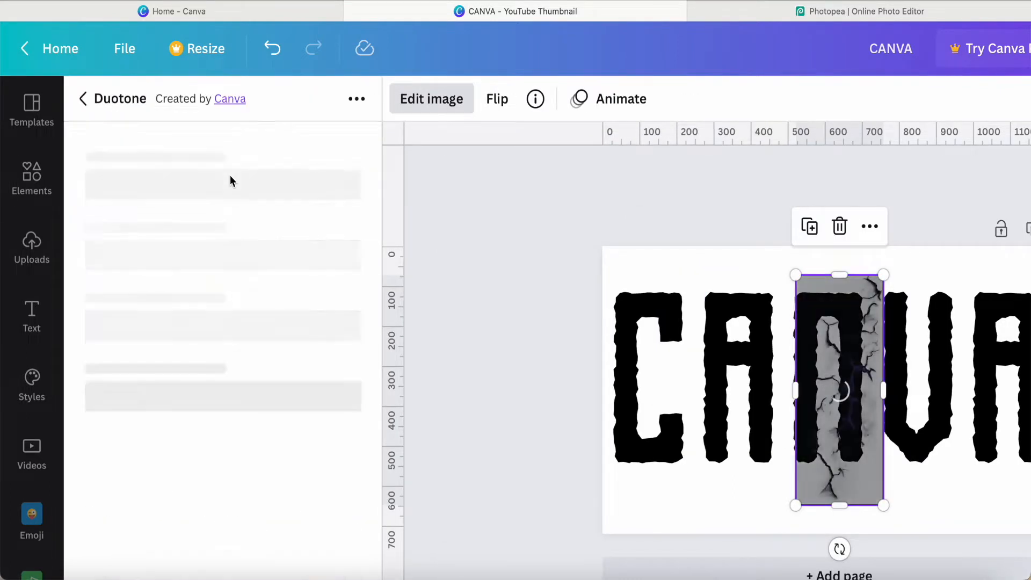
left_click(344, 164)
left_click(344, 217)
left_click(442, 302)
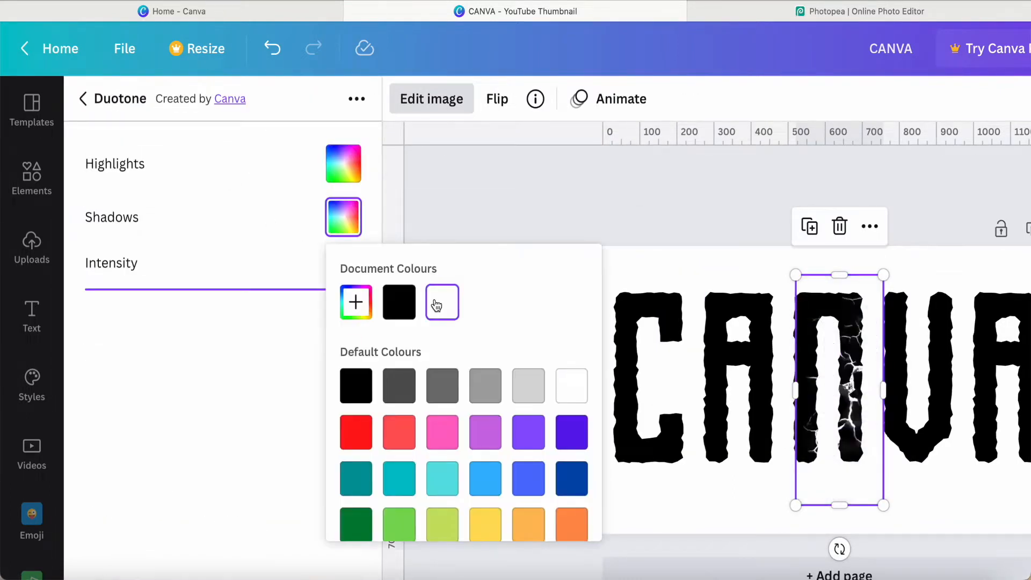
left_click(296, 387)
Step: Cover the letter C with the white crack graphic and place a copy over the first A
left_click_drag(826, 387, 616, 386)
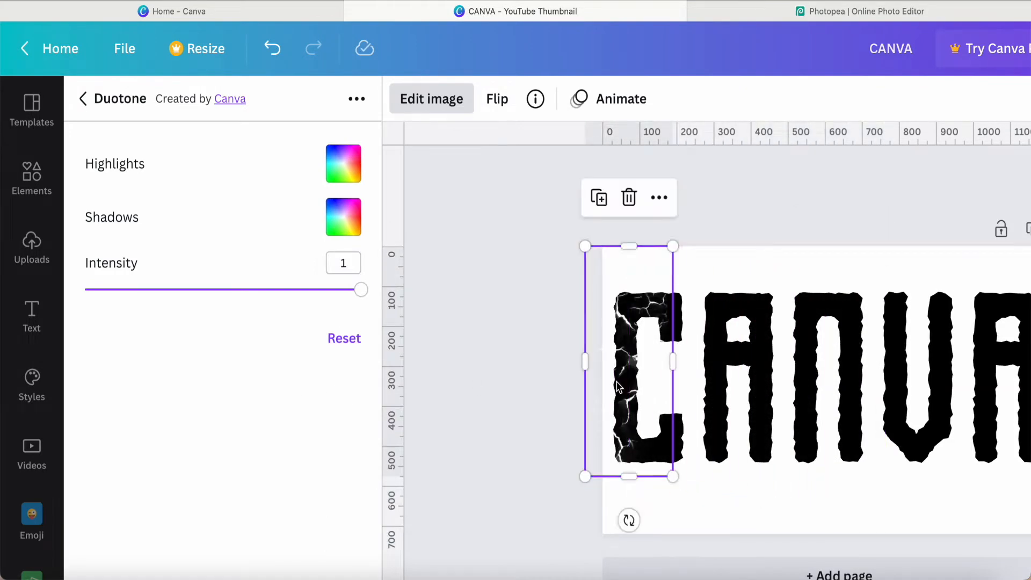
left_click(540, 508)
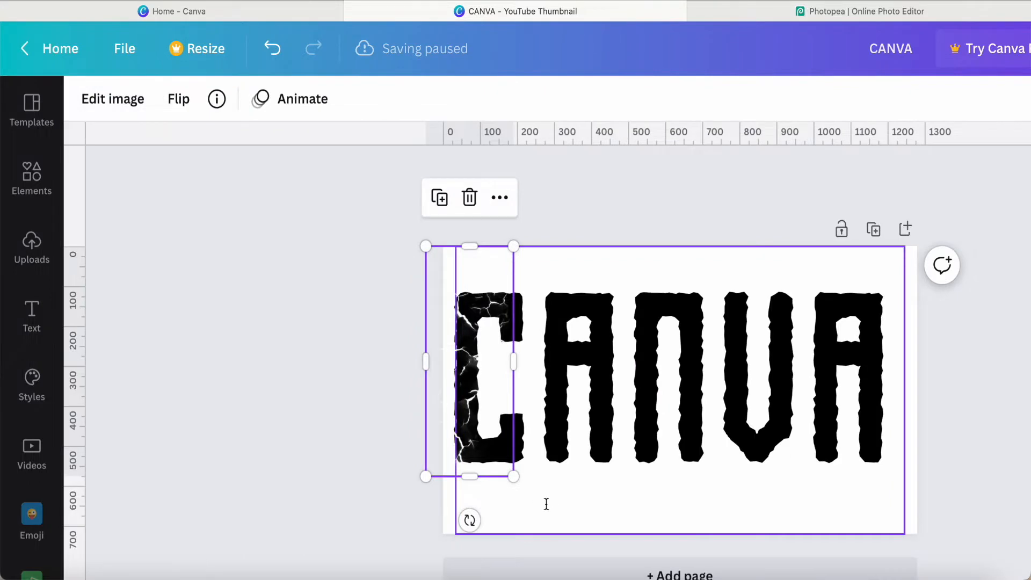
left_click(613, 217)
scroll(611, 214, "down", 2)
left_click(471, 284)
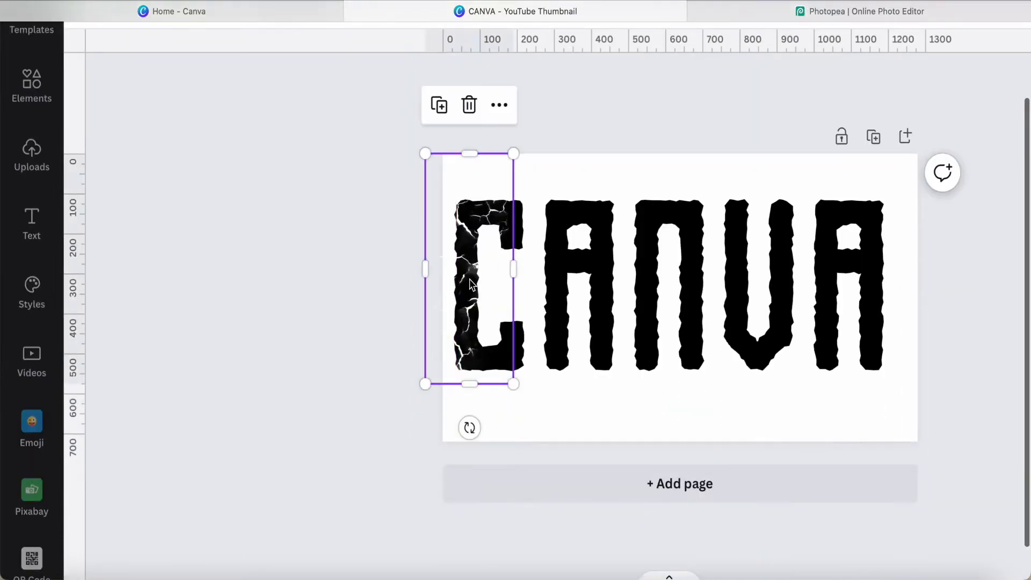
left_click_drag(473, 279, 575, 274)
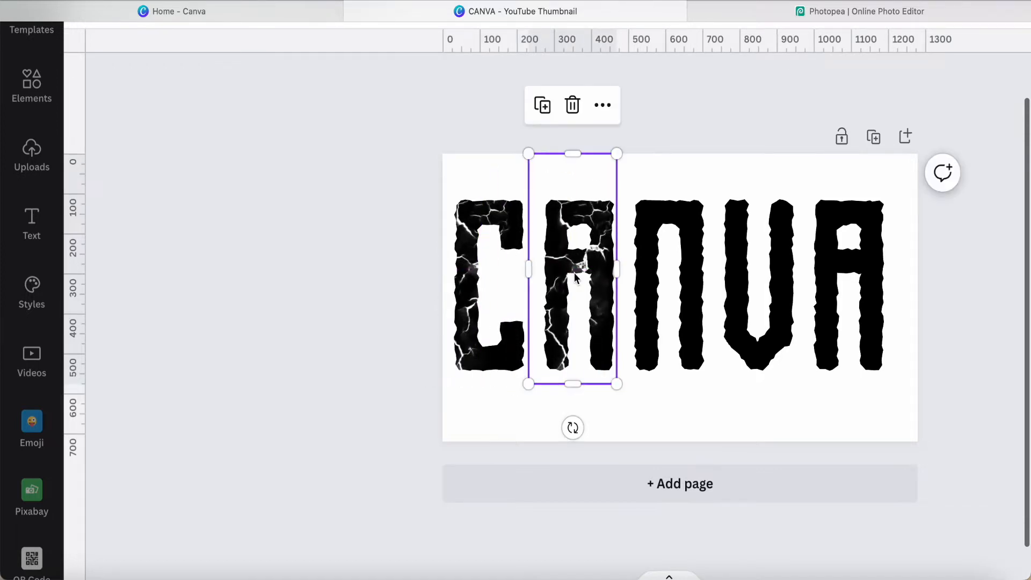
Step: Duplicate the crack graphic, place the copy over the letter N and rotate it to vary the crack pattern
left_click(543, 119)
left_click_drag(688, 277, 680, 274)
scroll(579, 162, "down", 1)
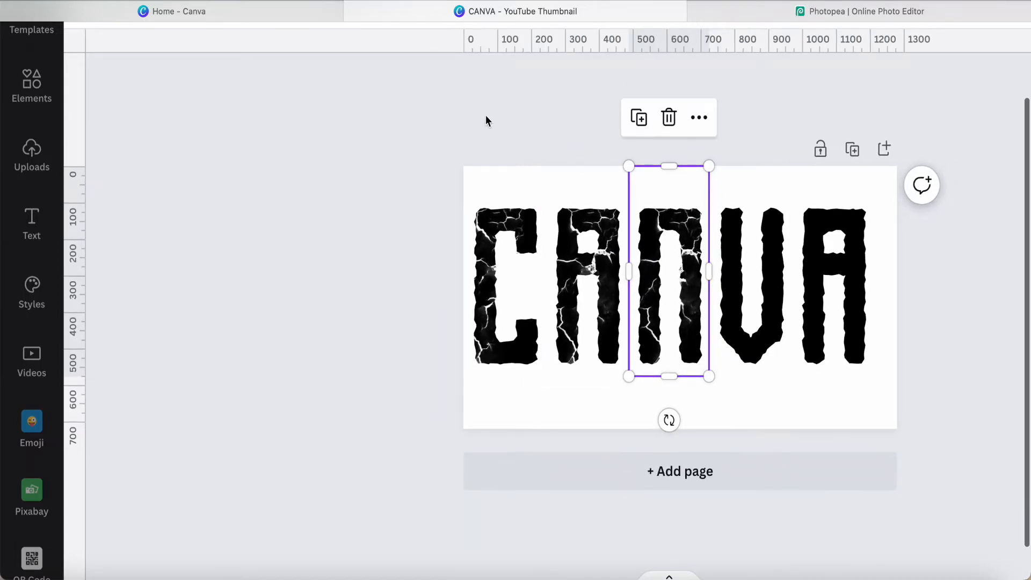
left_click_drag(669, 420, 674, 166)
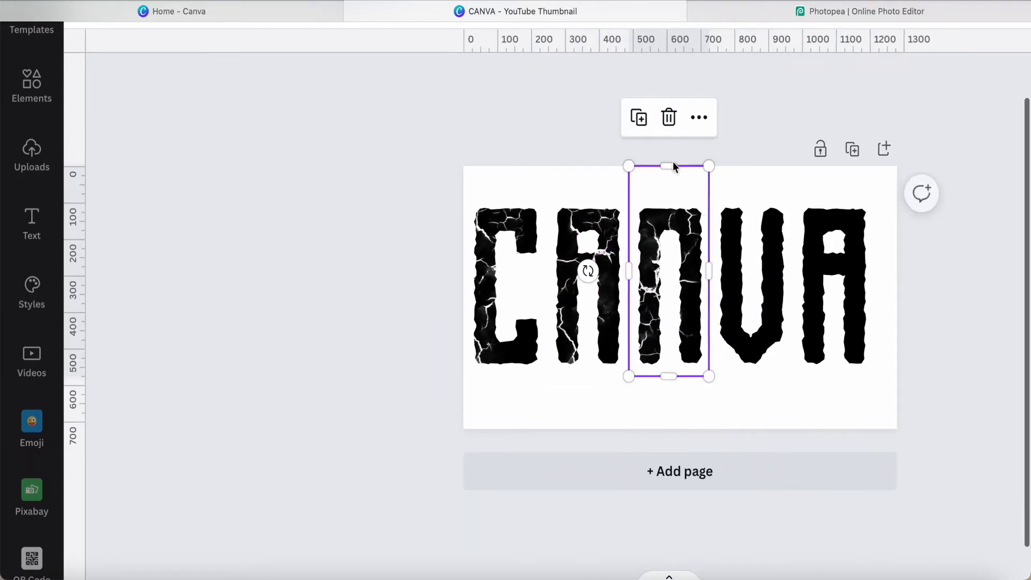
Step: Cover both sides of the letter V with further crack copies, scaled down to the letter's height
left_click(639, 118)
left_click_drag(796, 166, 775, 221)
left_click_drag(750, 304, 760, 304)
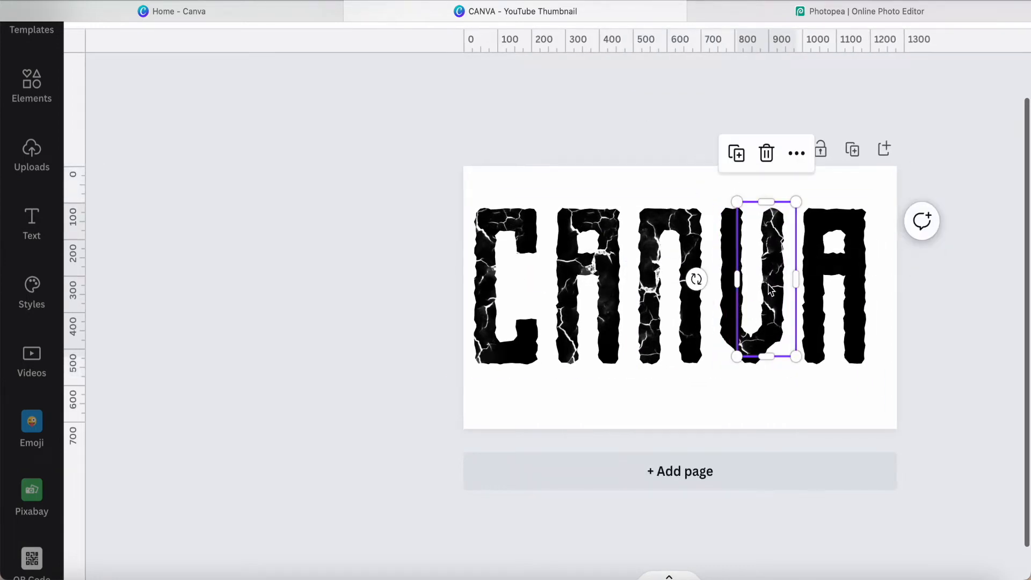
left_click(736, 153)
left_click_drag(855, 315, 714, 293)
Step: Duplicate the small crack graphic and cover the last letter A with the copies
left_click(708, 172)
left_click_drag(722, 340, 857, 340)
left_click(803, 117)
left_click(386, 391)
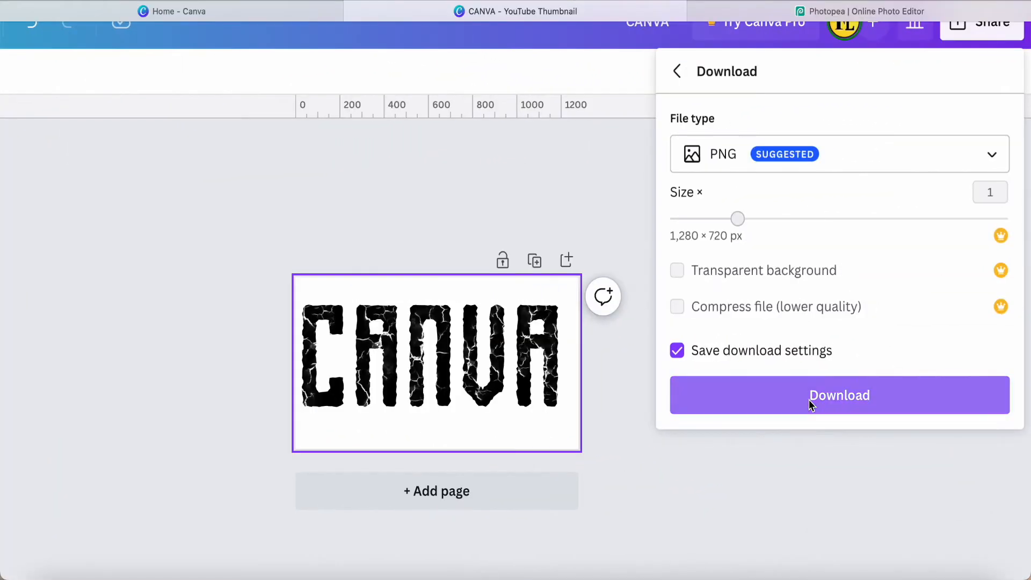
Step: Download the cracked text design as a PNG and add a blank second page
left_click(809, 398)
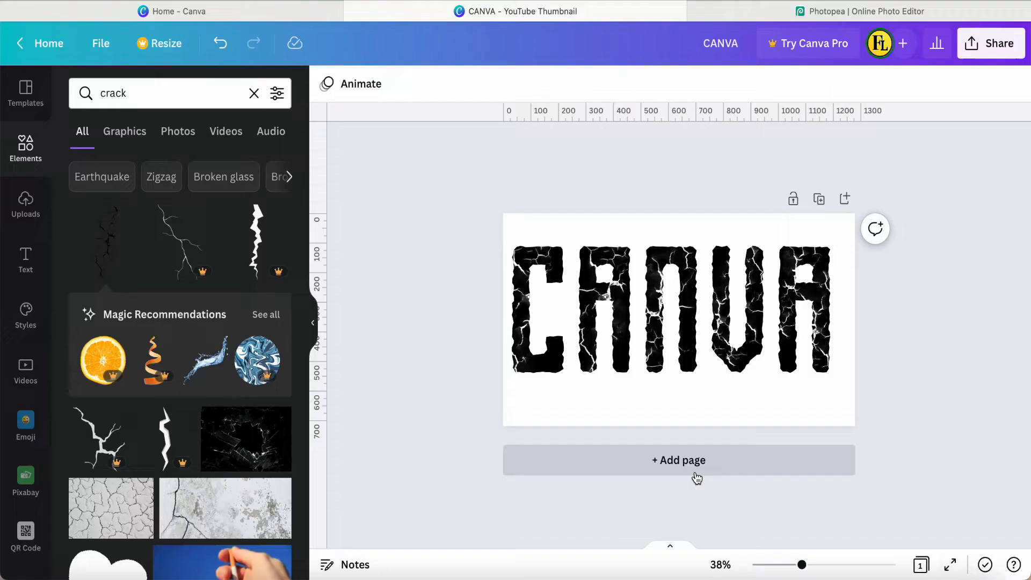
left_click(688, 468)
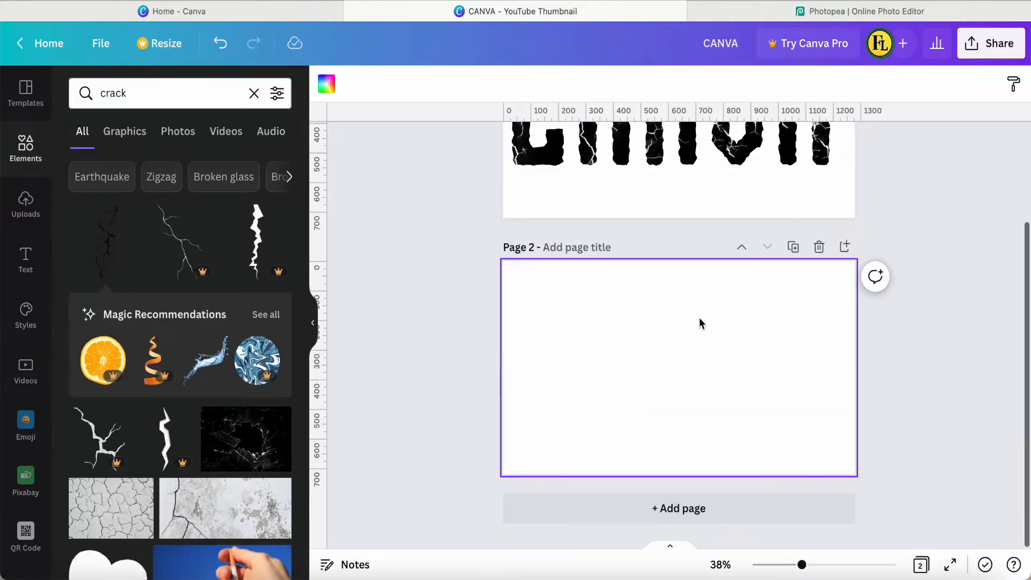
Step: Switch to Photopea and open CANVA.png from the Downloads folder
left_click(859, 11)
left_click(461, 311)
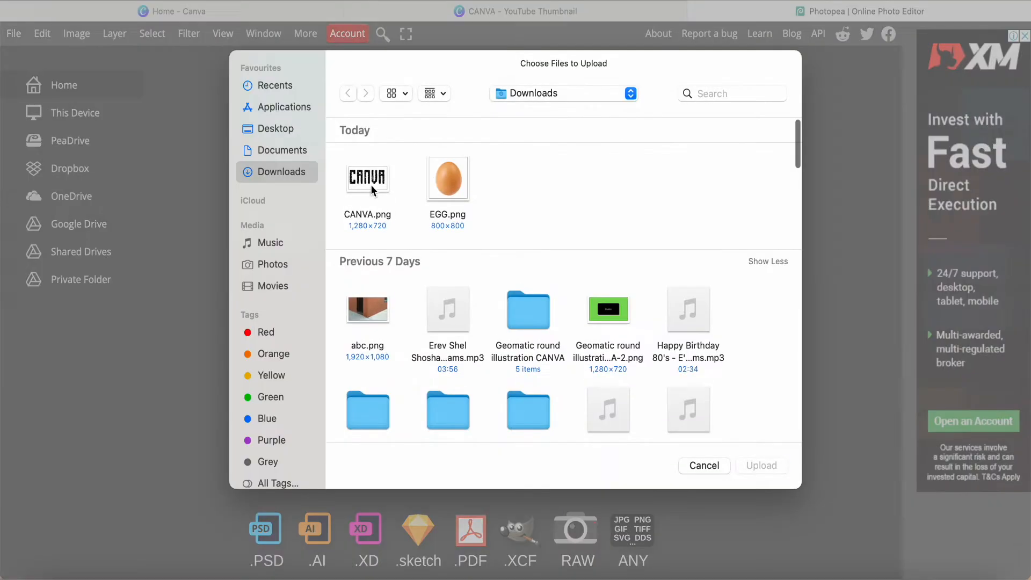
left_click(758, 467)
Step: Select the white background and cracks with Color Range and delete them from the image
left_click(152, 33)
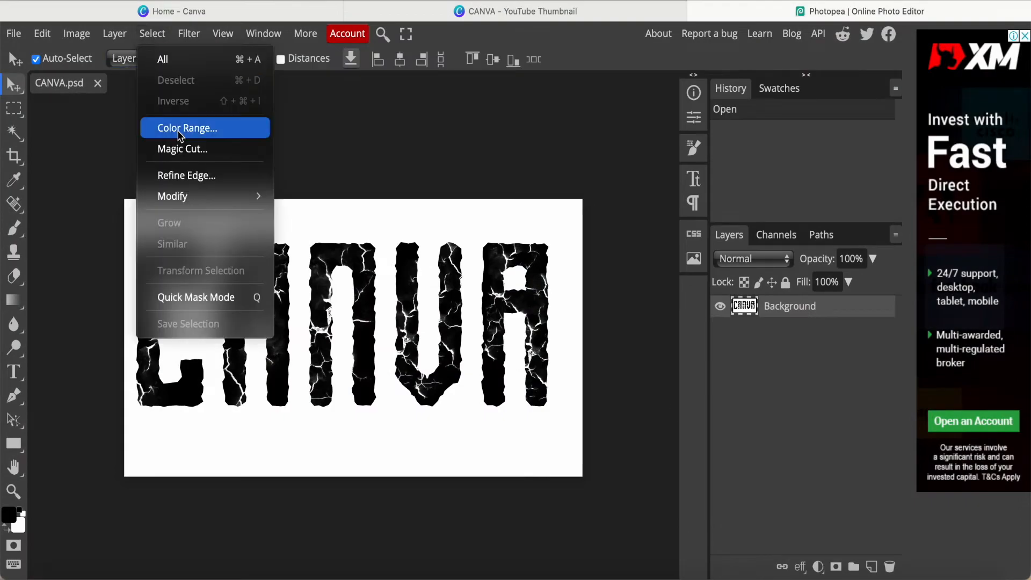
left_click(180, 129)
left_click(207, 370)
key("Delete")
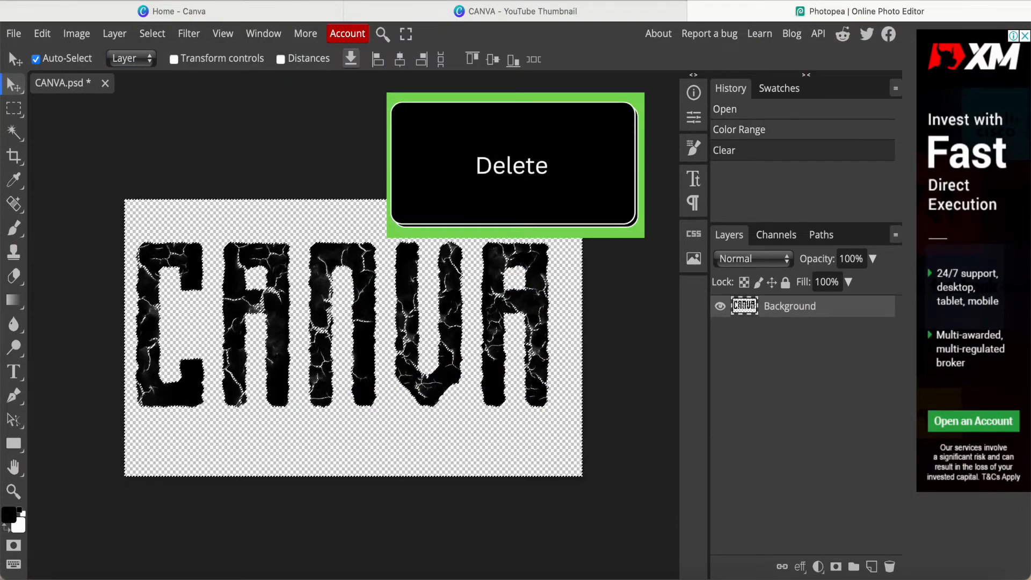
Step: Export the transparent image as a PNG named CANVA-0 at 1280 × 720 px
left_click(14, 33)
mouse_move(49, 233)
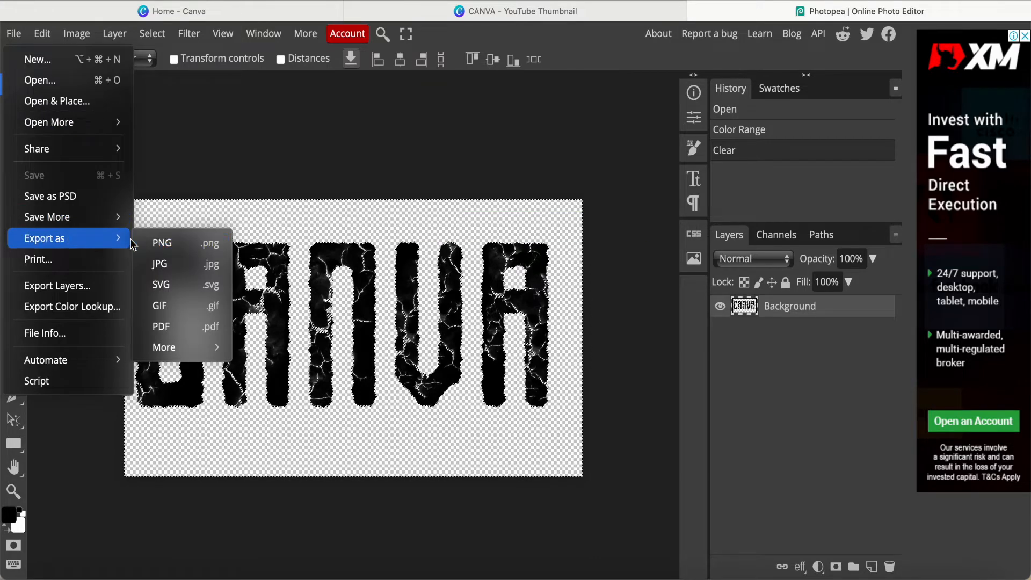
left_click(161, 237)
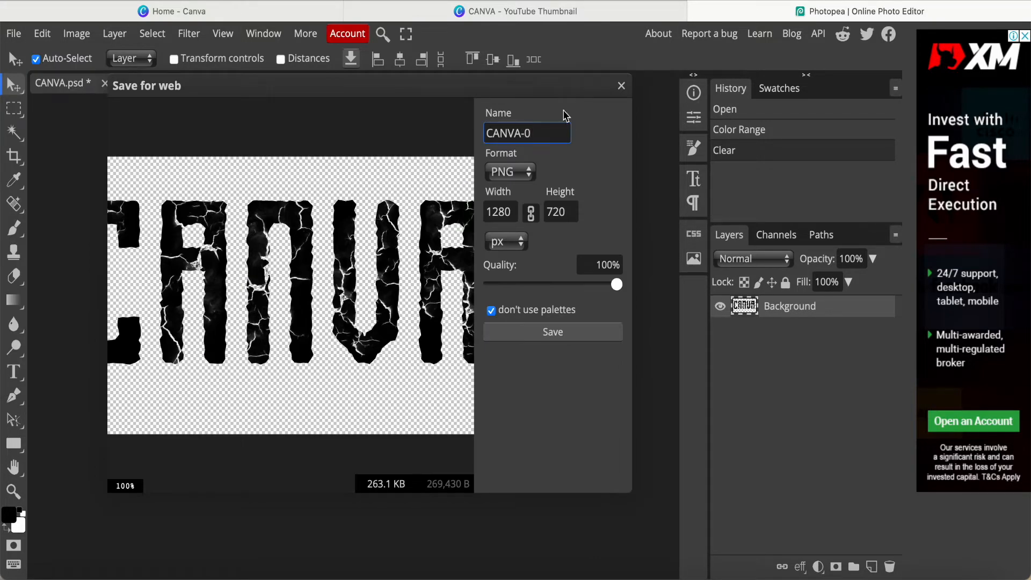
left_click(552, 332)
Step: Switch back to Canva, upload CANVA-0.png and place it slightly above the centre of page 2
left_click(521, 11)
left_click(25, 202)
left_click(156, 131)
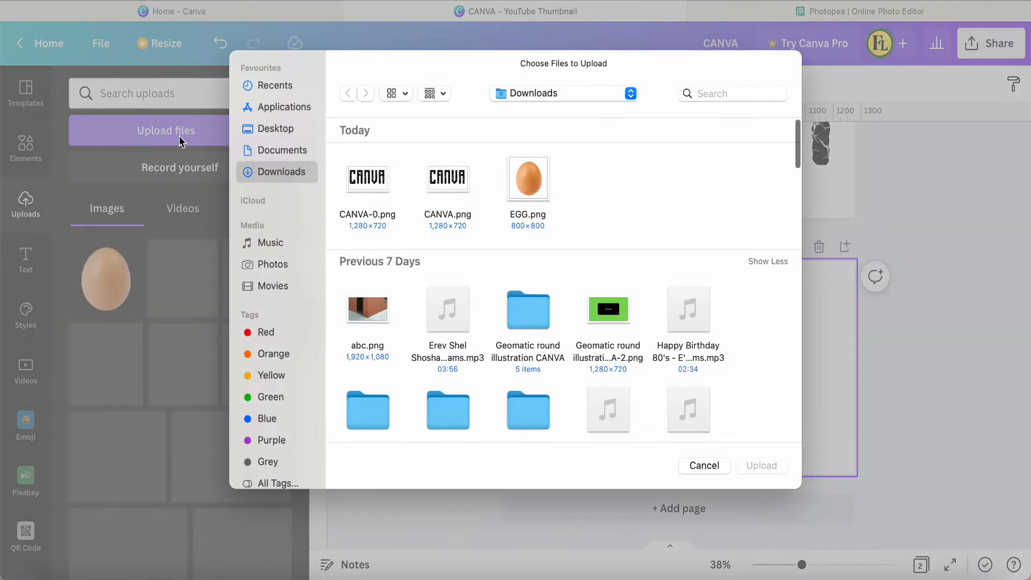
left_click(387, 210)
left_click(760, 466)
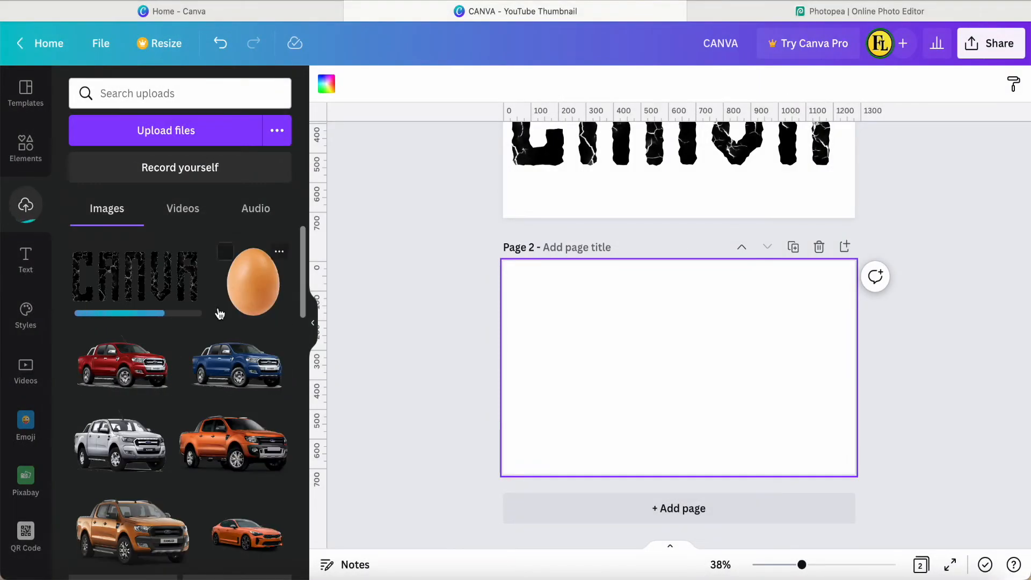
left_click(138, 283)
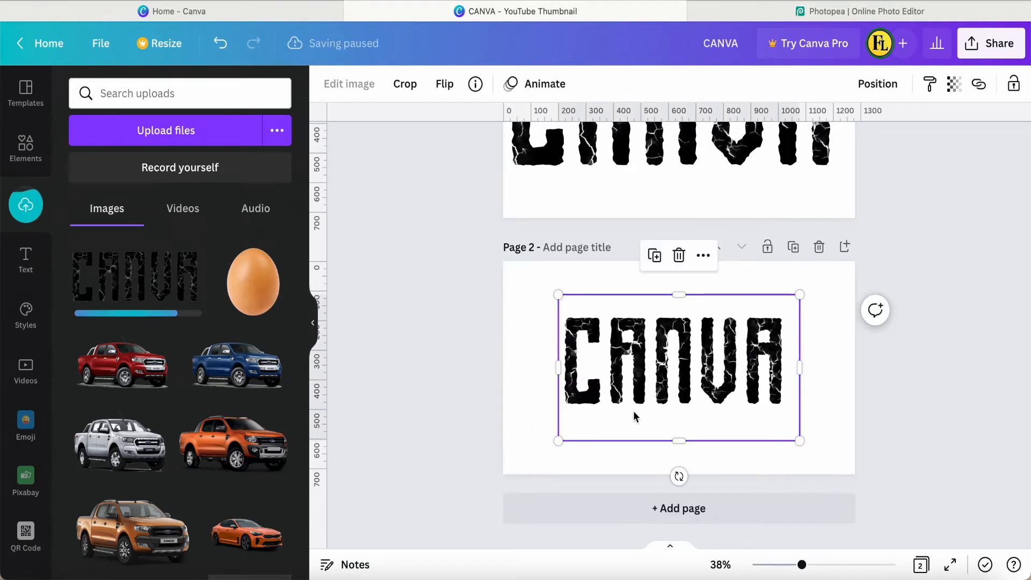
left_click_drag(648, 386, 649, 378)
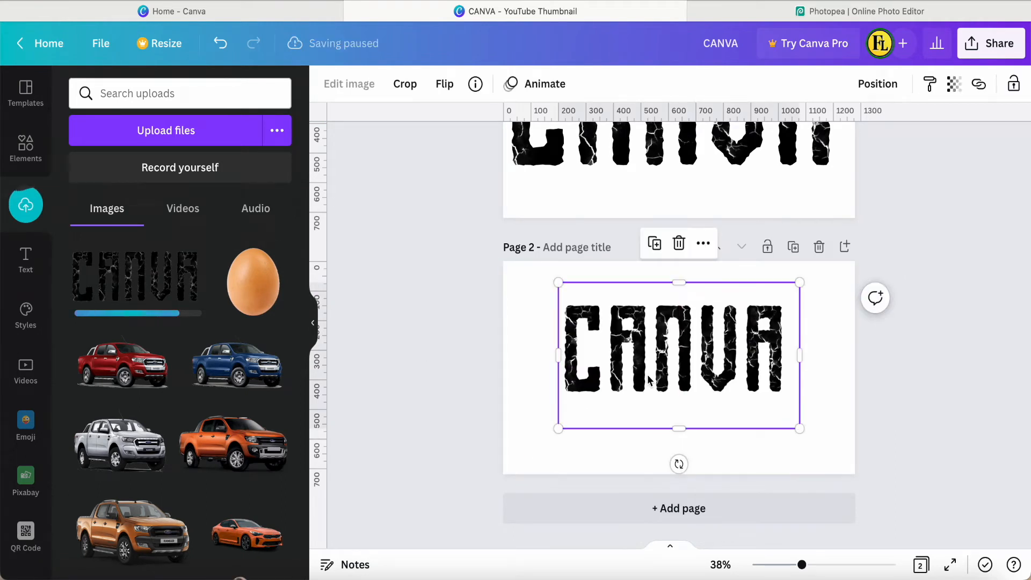
Step: Set the background colour of page 2 to light green from the default colours
left_click(521, 330)
left_click(327, 83)
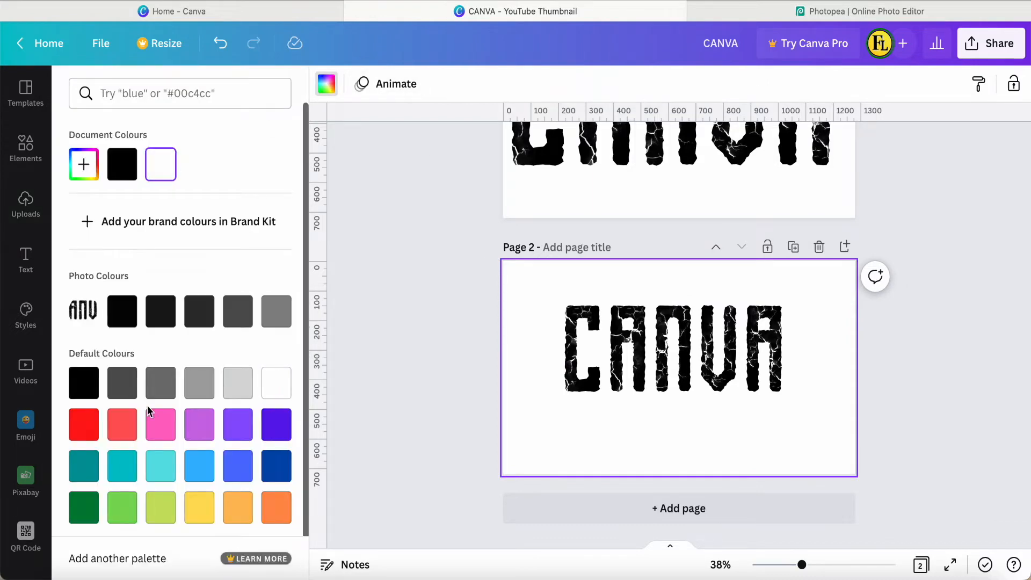
left_click(122, 508)
left_click_drag(802, 564, 809, 565)
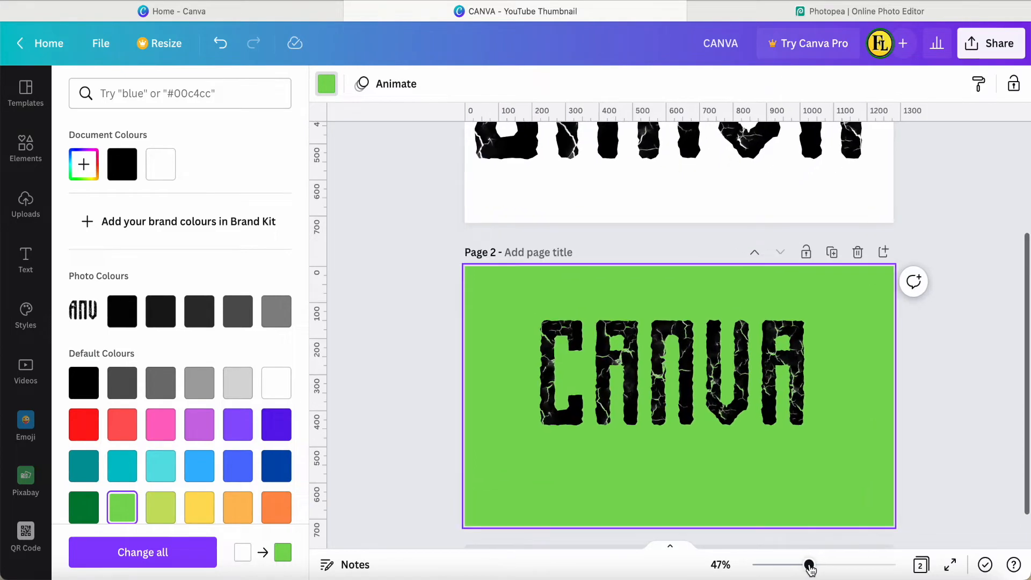
Step: Enlarge the CANVA image to nearly the full page width and crop the empty space above and below the lettering
left_click(676, 401)
left_click_drag(533, 472, 466, 513)
left_click_drag(825, 293, 875, 276)
left_click_drag(737, 385, 749, 384)
left_click_drag(681, 510, 679, 461)
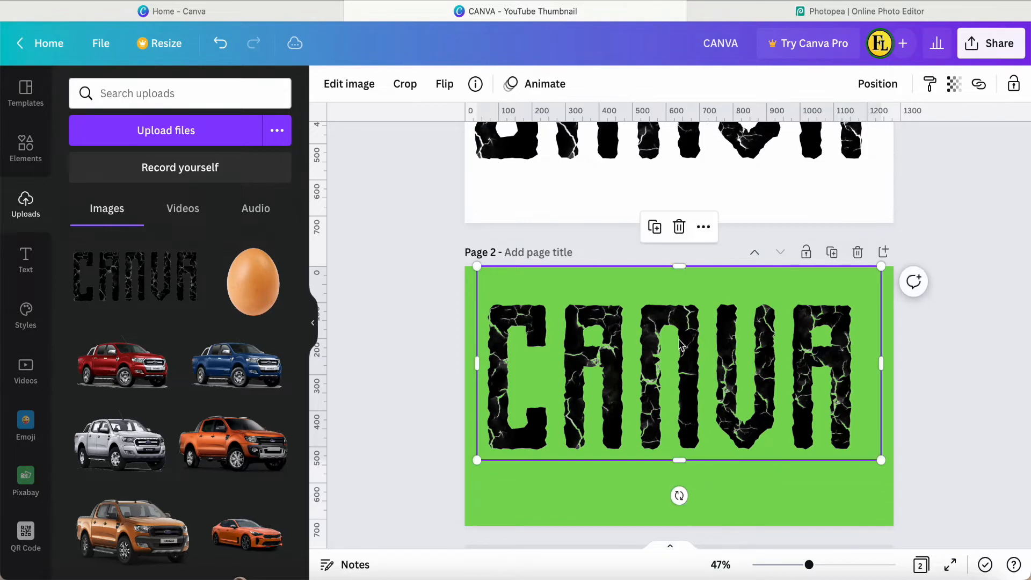
left_click_drag(680, 266, 679, 295)
left_click(482, 280)
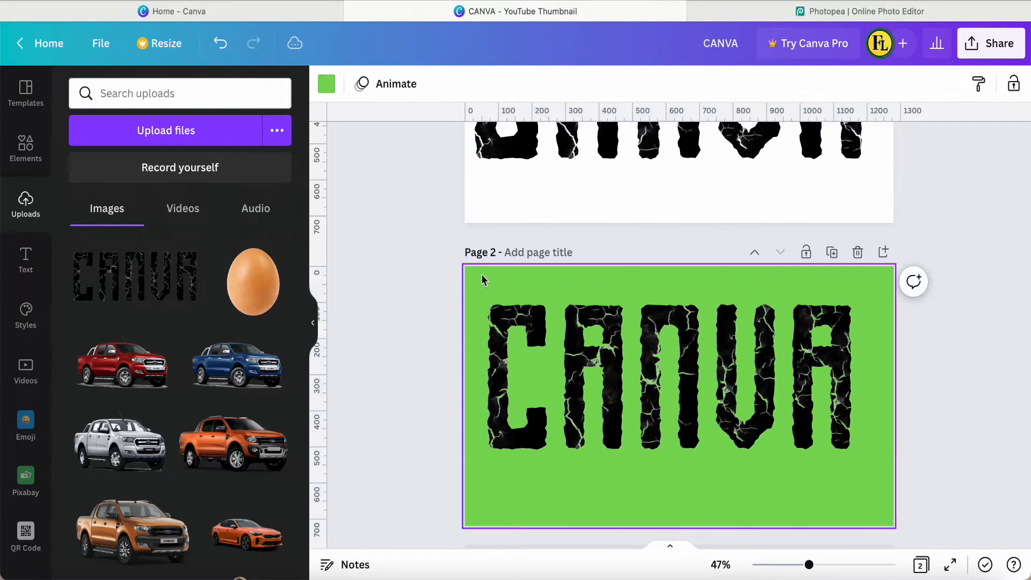
Step: Add the uploaded egg image to page 2's lower-left corner and flip it horizontally
left_click(610, 357)
scroll(610, 359, "up", 5)
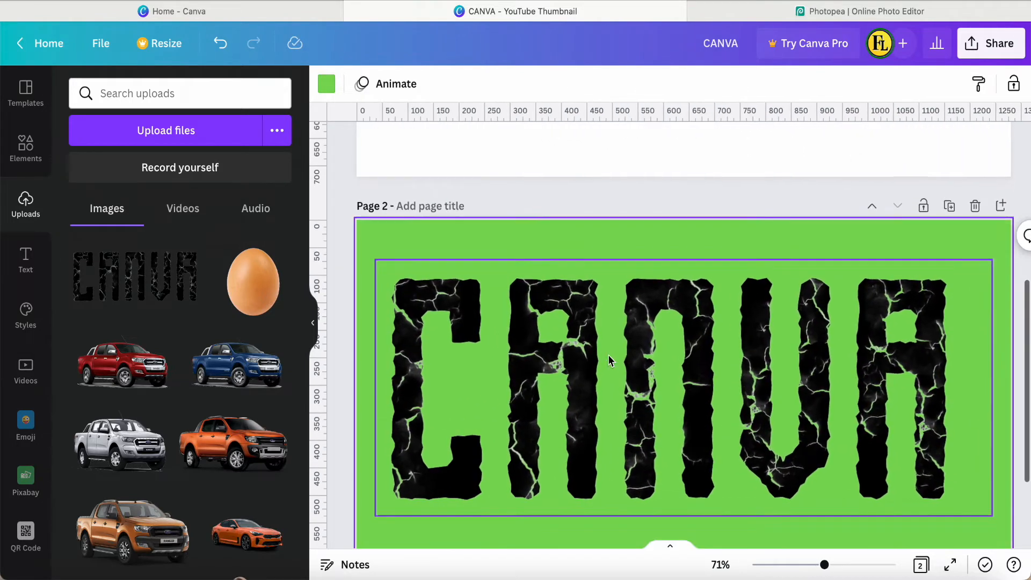
scroll(610, 357, "down", 5)
left_click(370, 141)
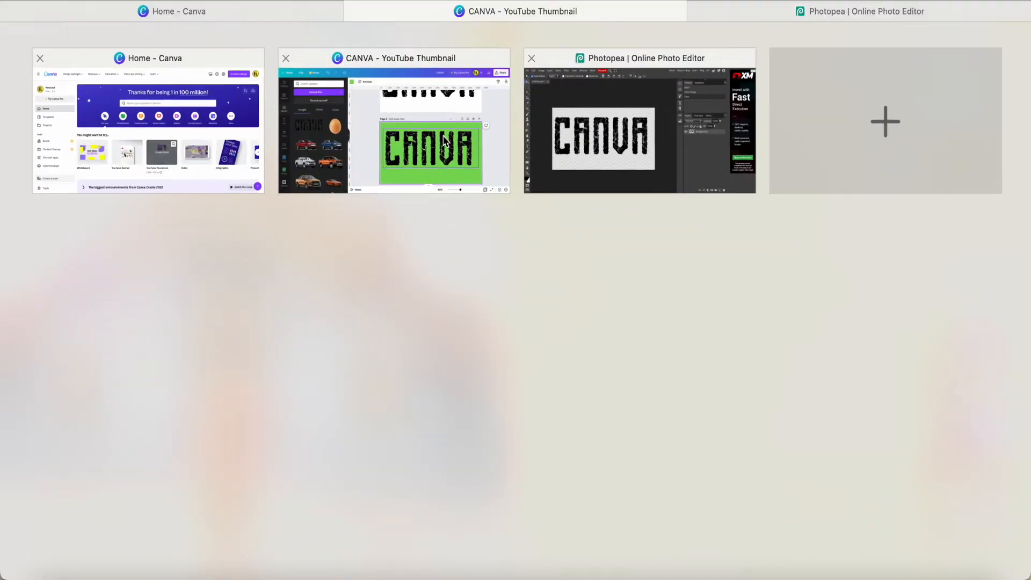
left_click(248, 284)
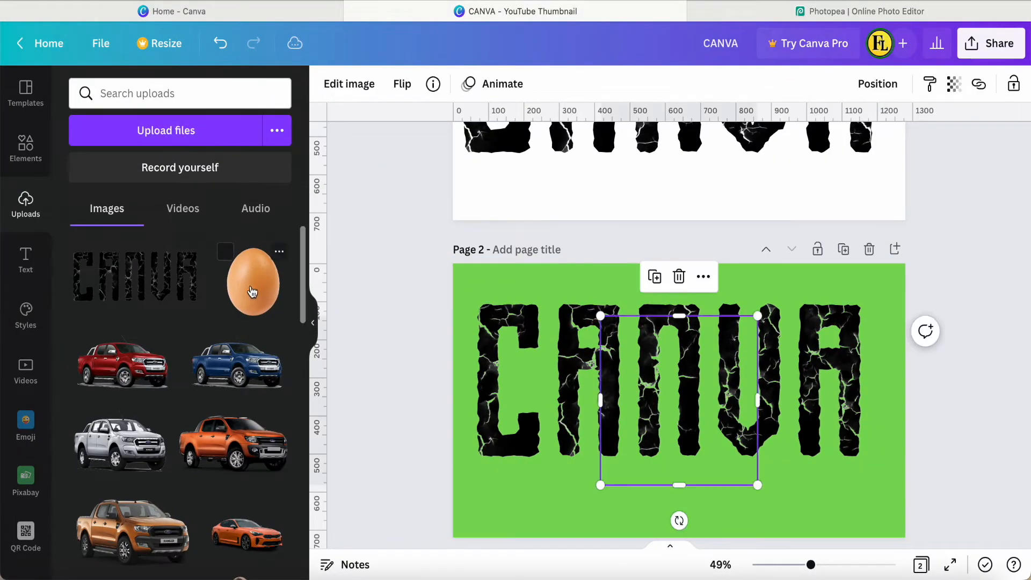
left_click_drag(689, 426, 534, 473)
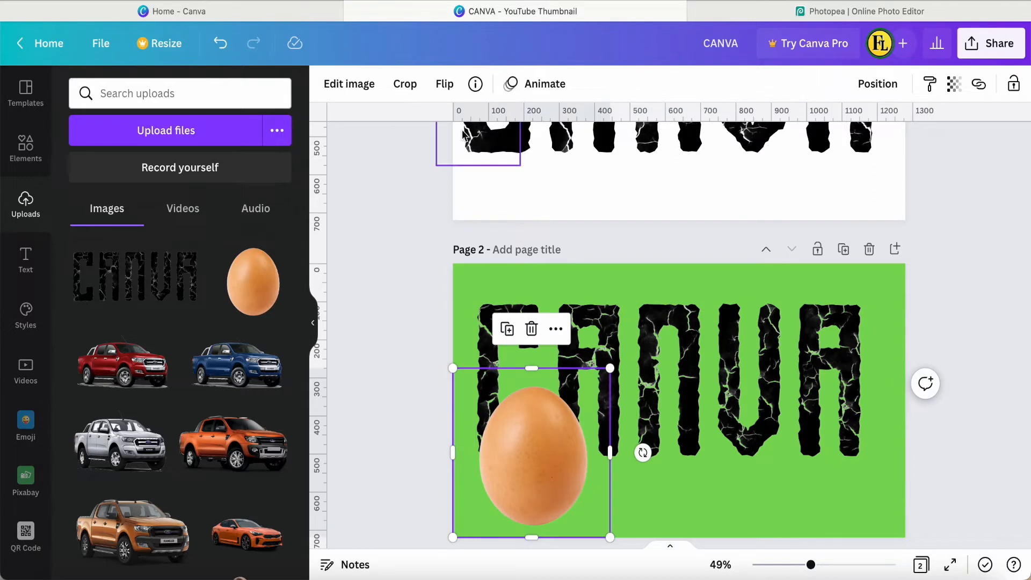
left_click(445, 84)
left_click(465, 132)
left_click(391, 300)
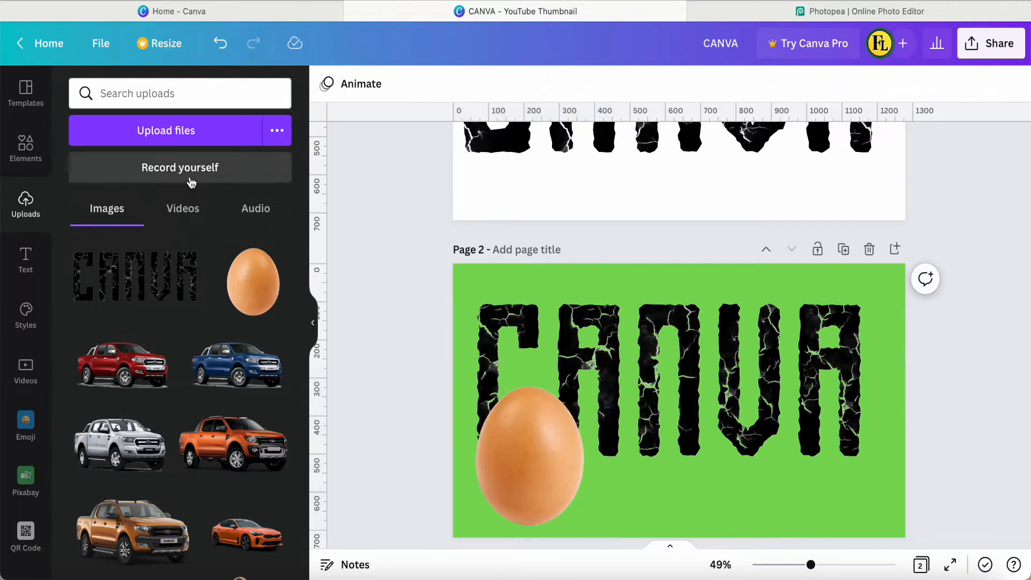
Step: Make the cracked concrete wall photo from the crack elements page 2's background and shift it left to its right edge
left_click(628, 372)
left_click(25, 148)
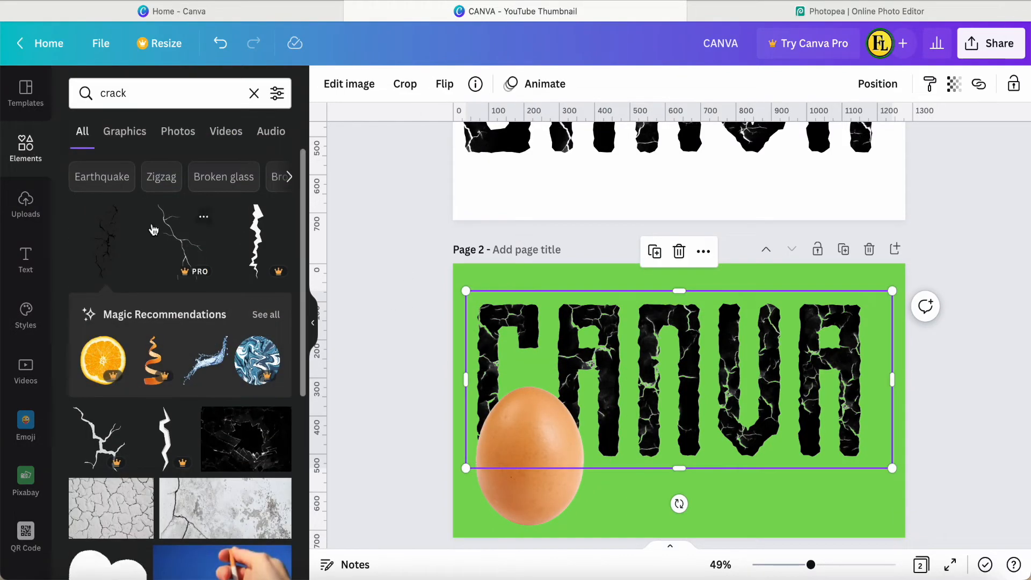
scroll(215, 376, "down", 2)
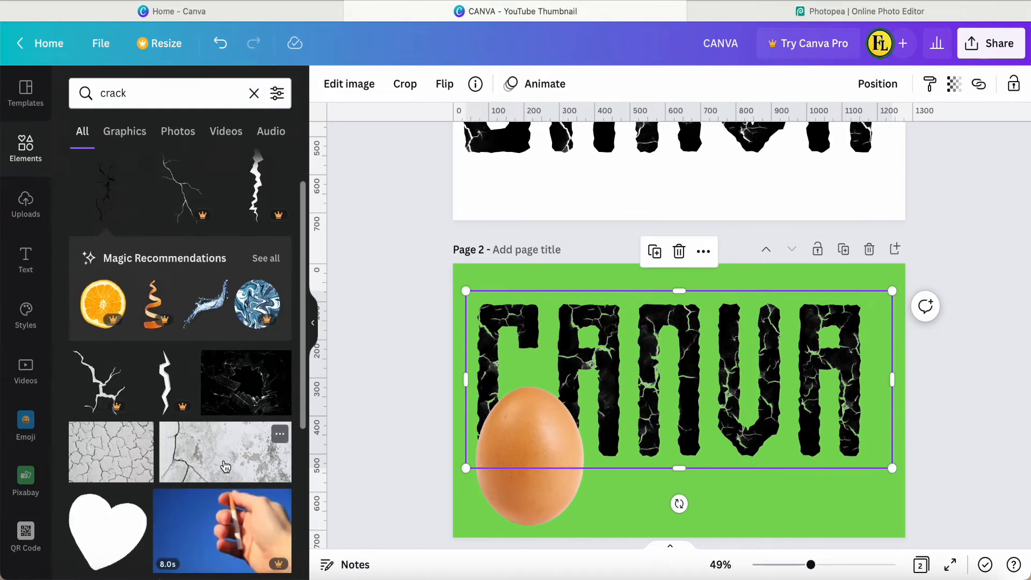
left_click(226, 452)
right_click(668, 427)
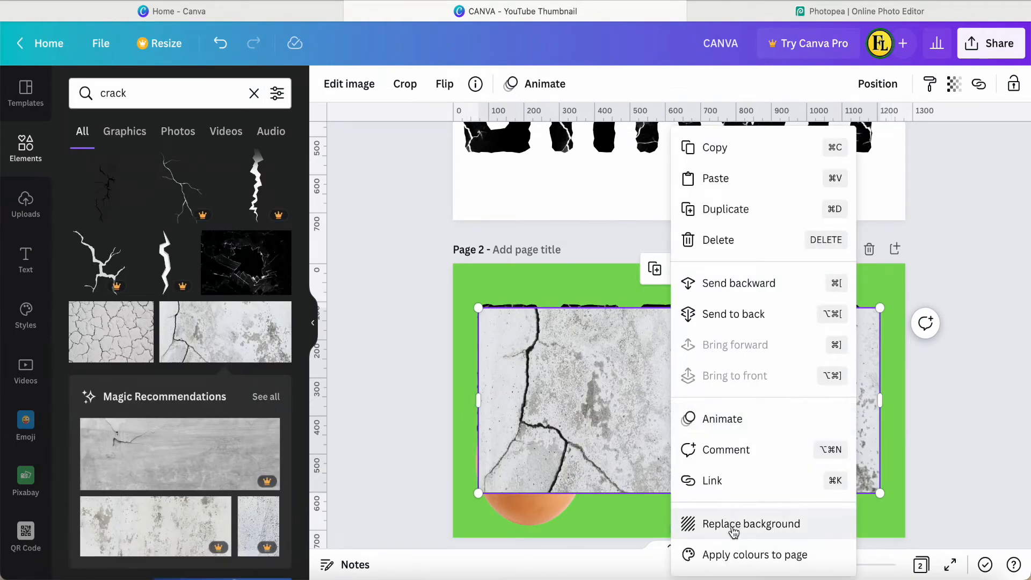
left_click(680, 523)
double_click(785, 508)
left_click_drag(783, 507, 665, 490)
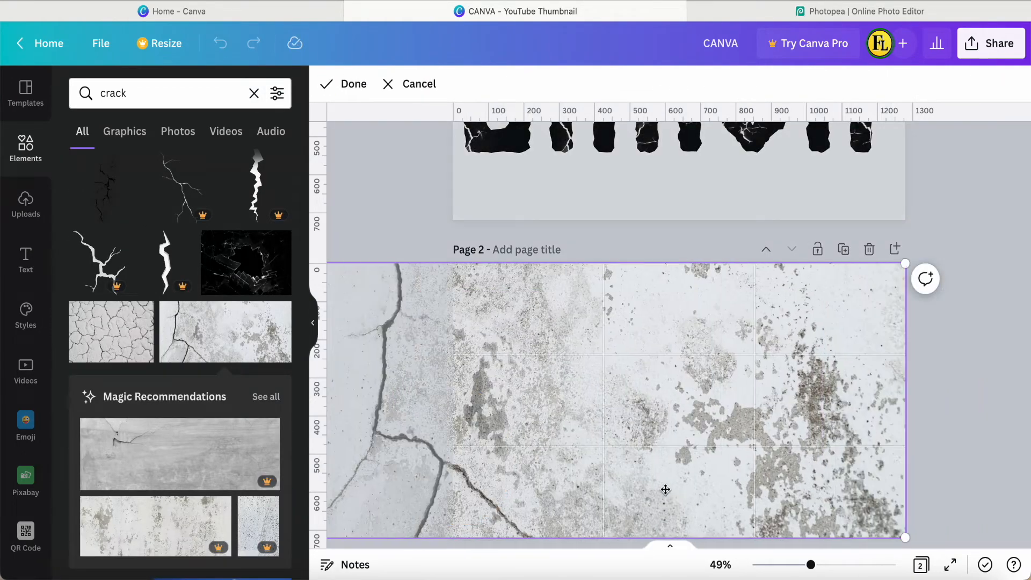
left_click(942, 433)
Step: Shrink the CANVA image towards its upper-right corner and bring it in front of the egg
left_click(740, 398)
left_click_drag(466, 469, 531, 443)
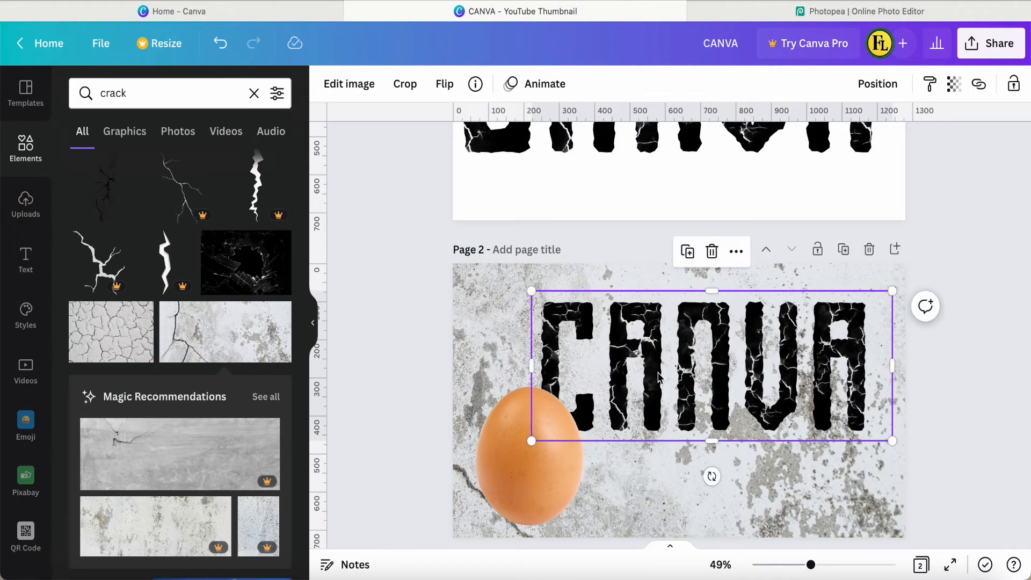
right_click(701, 378)
left_click(691, 344)
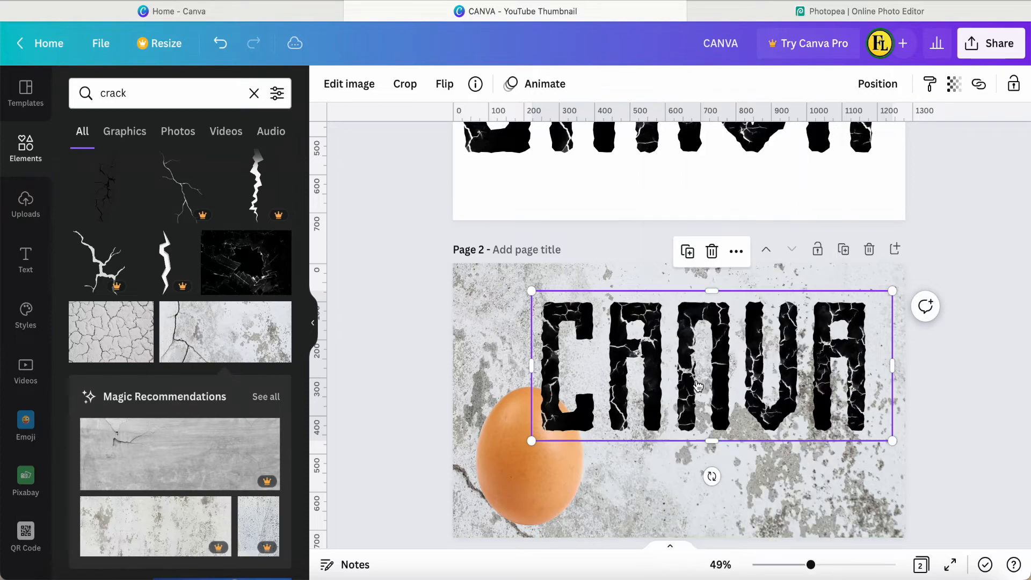
Step: Add the free black crack graphic, scale it down and tilt it to run lengthwise over the egg
left_click(672, 479)
scroll(672, 479, "up", 5)
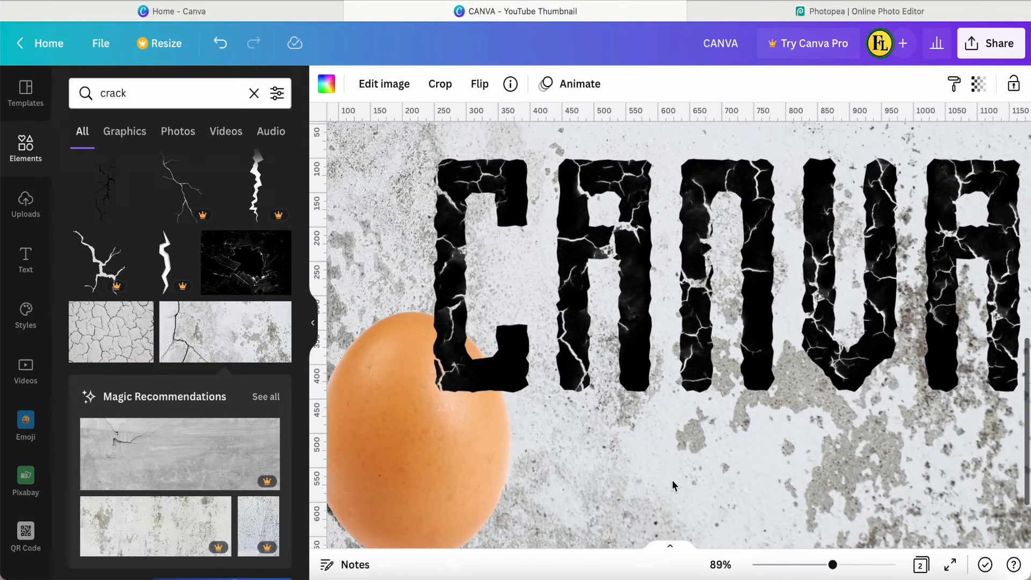
scroll(672, 479, "down", 3)
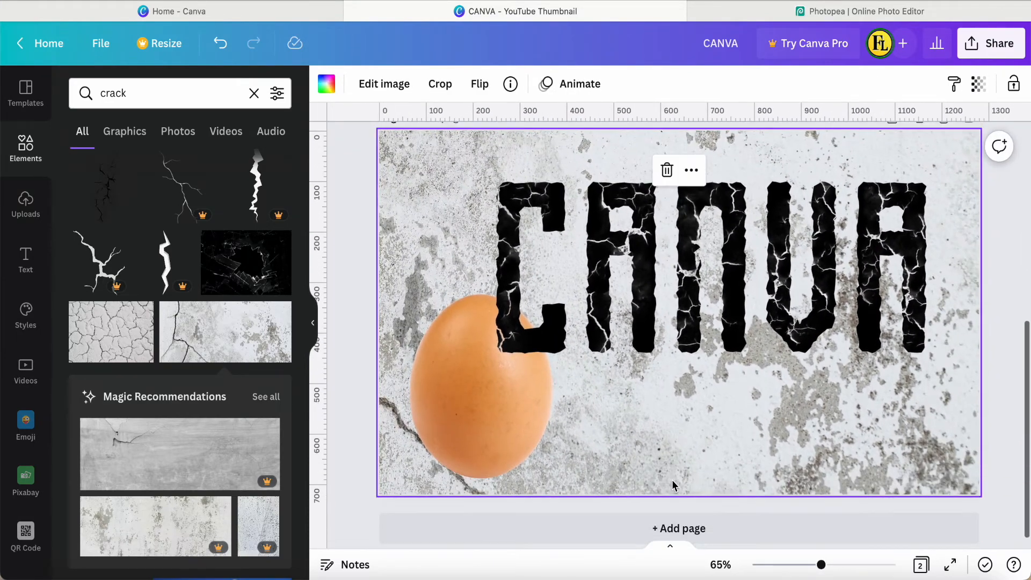
left_click(105, 197)
left_click_drag(701, 326, 506, 350)
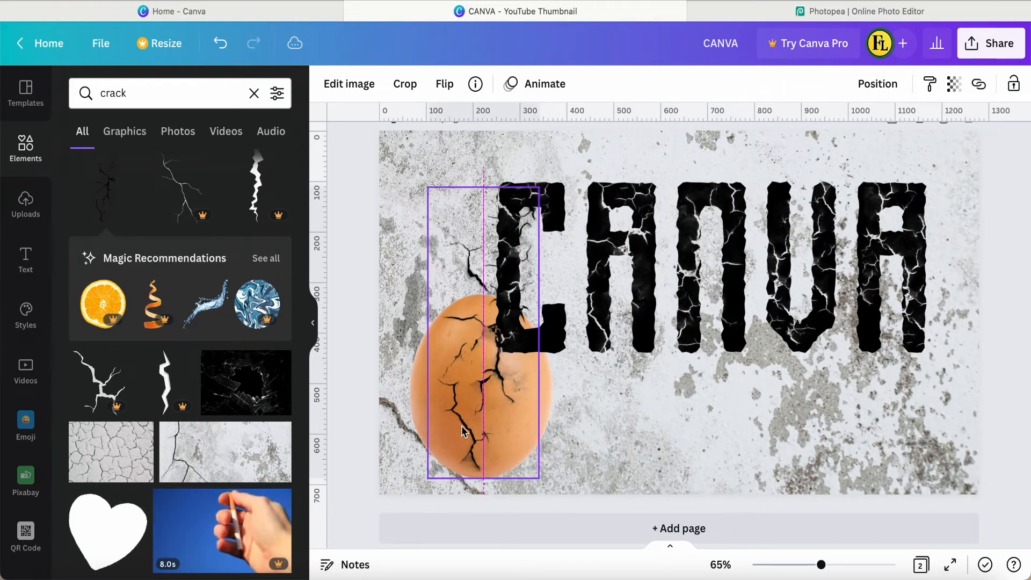
left_click_drag(539, 192, 497, 302)
left_click_drag(462, 519, 517, 509)
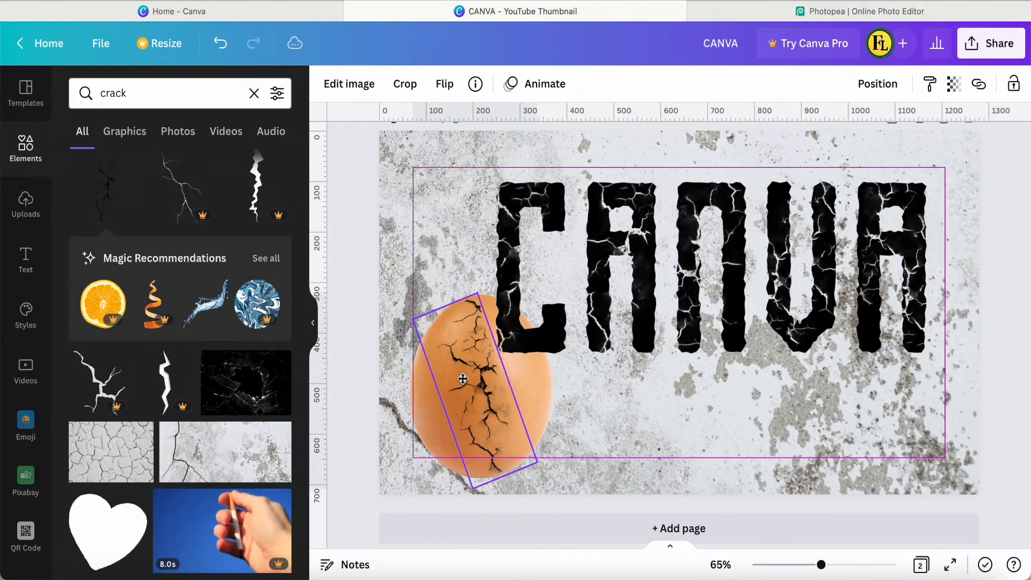
Step: Apply the Cherry Duotone effect to the egg's crack with both highlights and shadows set to light green
left_click(349, 85)
left_click(109, 224)
left_click(180, 156)
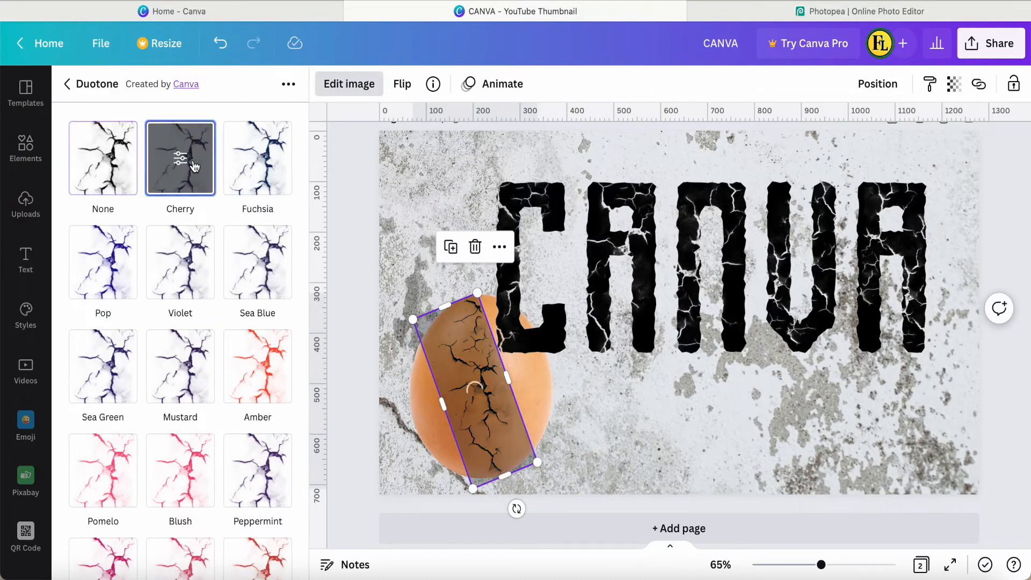
left_click(180, 156)
left_click(277, 137)
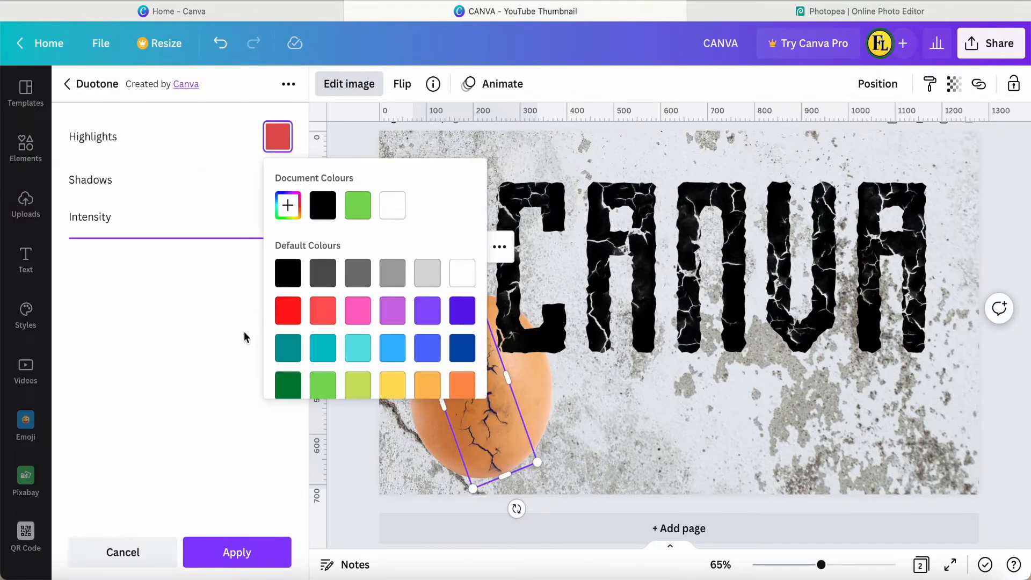
left_click(324, 392)
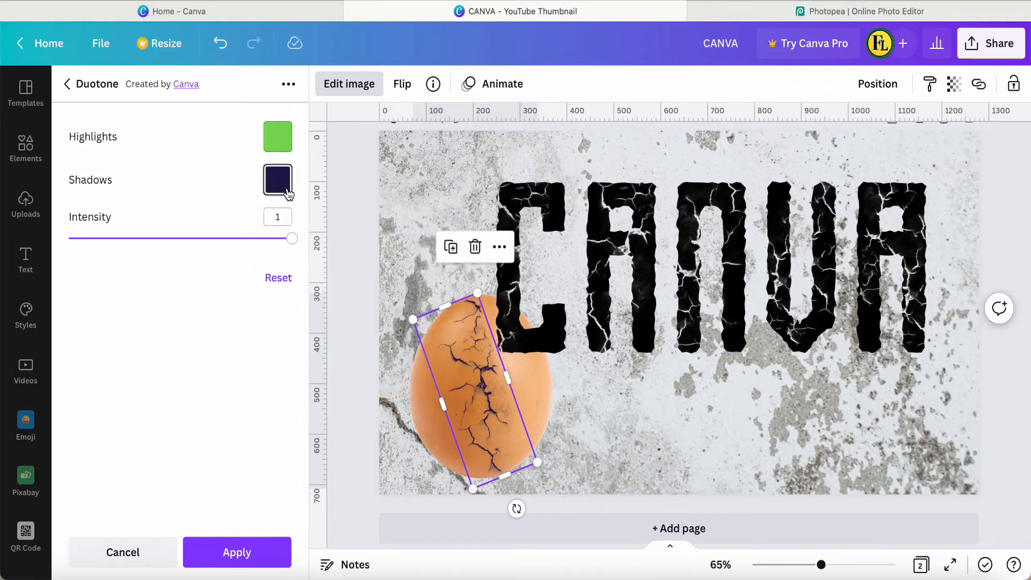
left_click(277, 180)
left_click(324, 428)
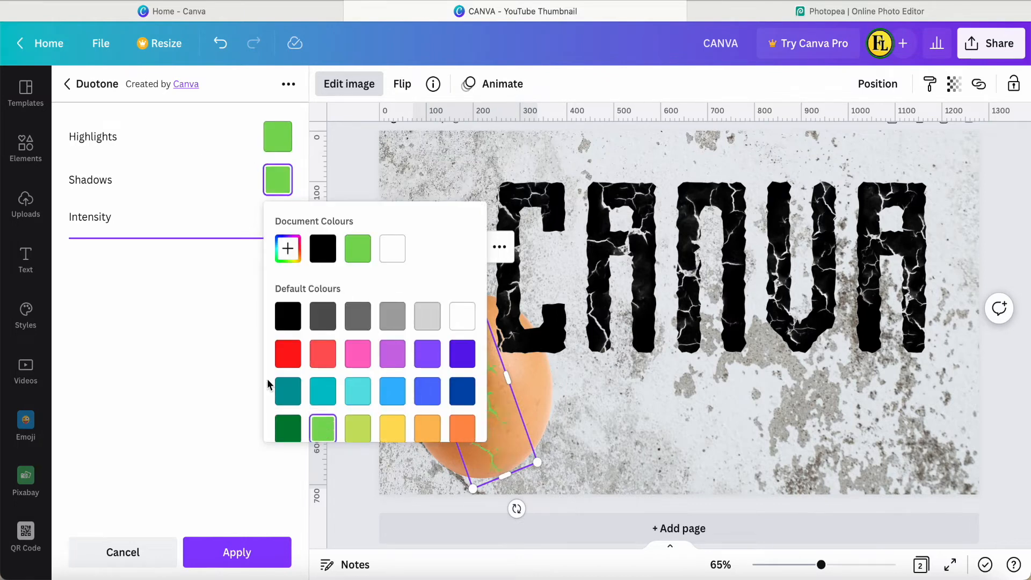
left_click(213, 380)
left_click(245, 555)
Step: Apply a Drop shadow to the egg with the Bottom-right direction and offset 5
left_click(424, 438)
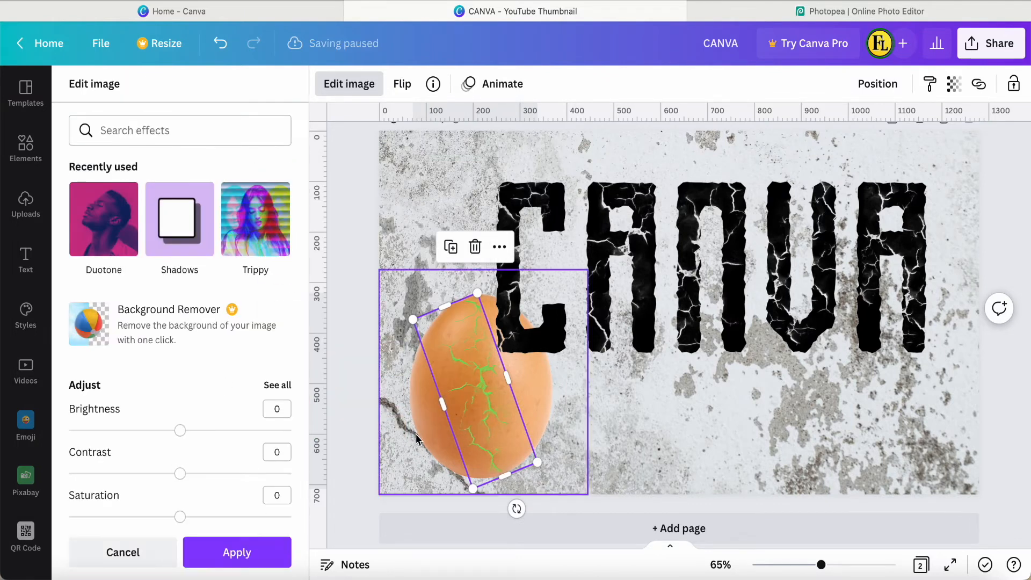
left_click(344, 87)
left_click(345, 88)
left_click(180, 228)
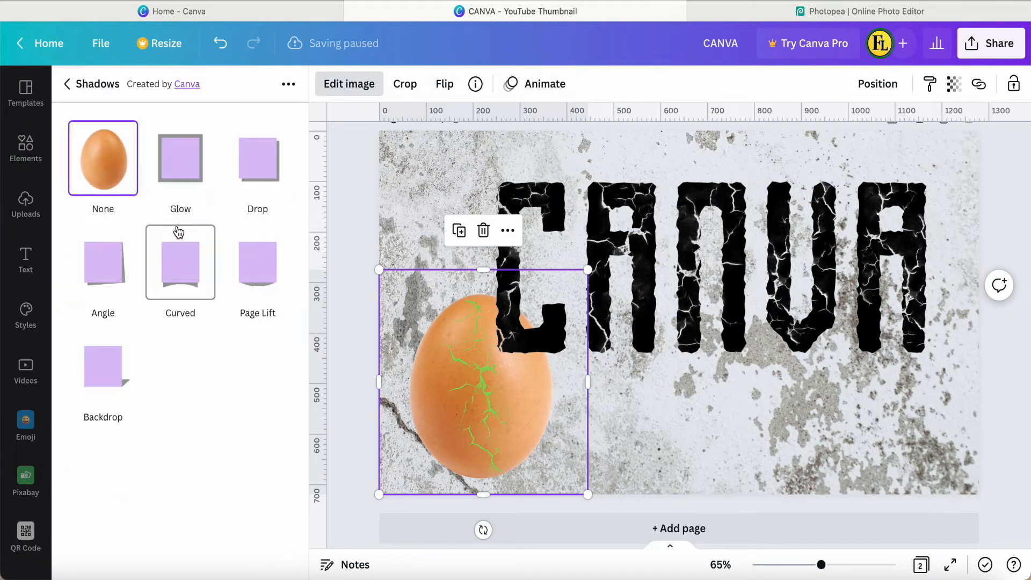
left_click(265, 171)
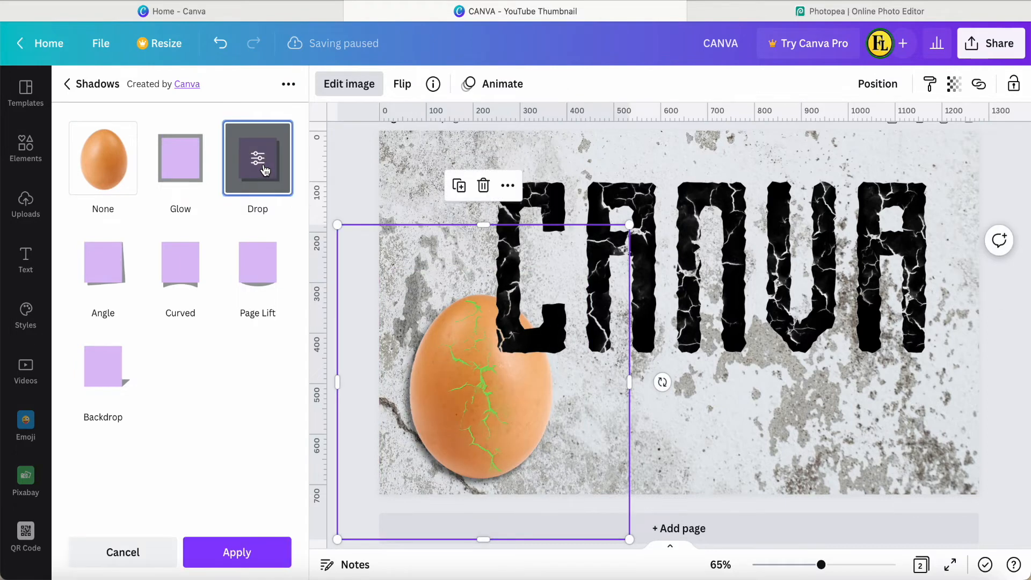
left_click(265, 171)
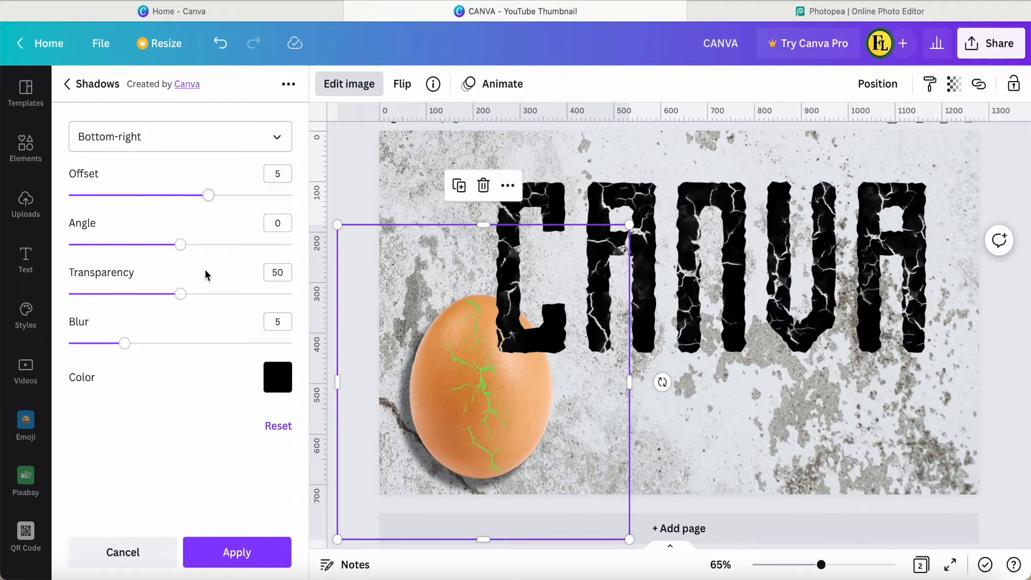
left_click(234, 554)
Step: Apply a Drop shadow to the CANVA image with the Bottom-left direction and offset 3
left_click(710, 293)
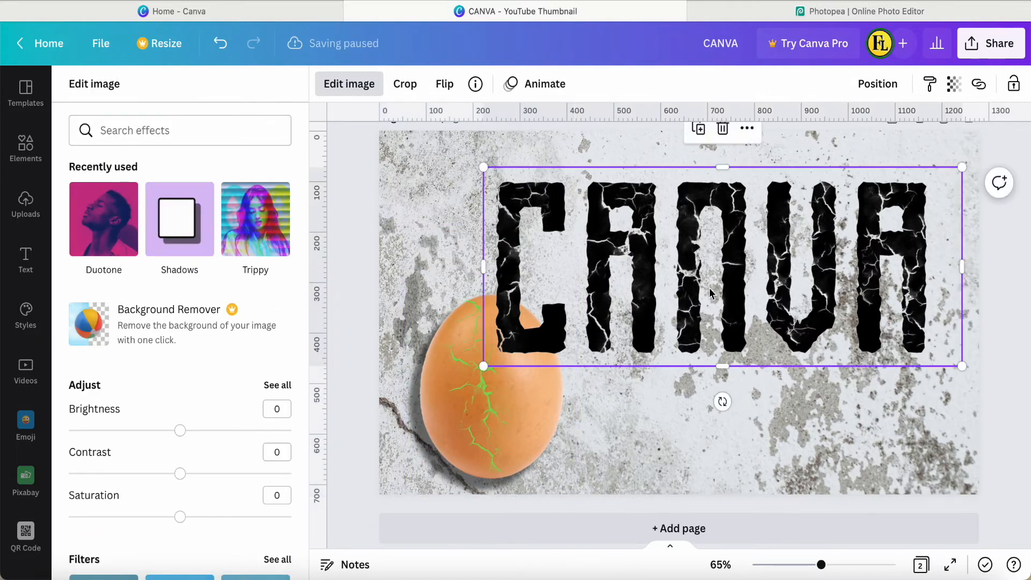
left_click(349, 86)
left_click(103, 220)
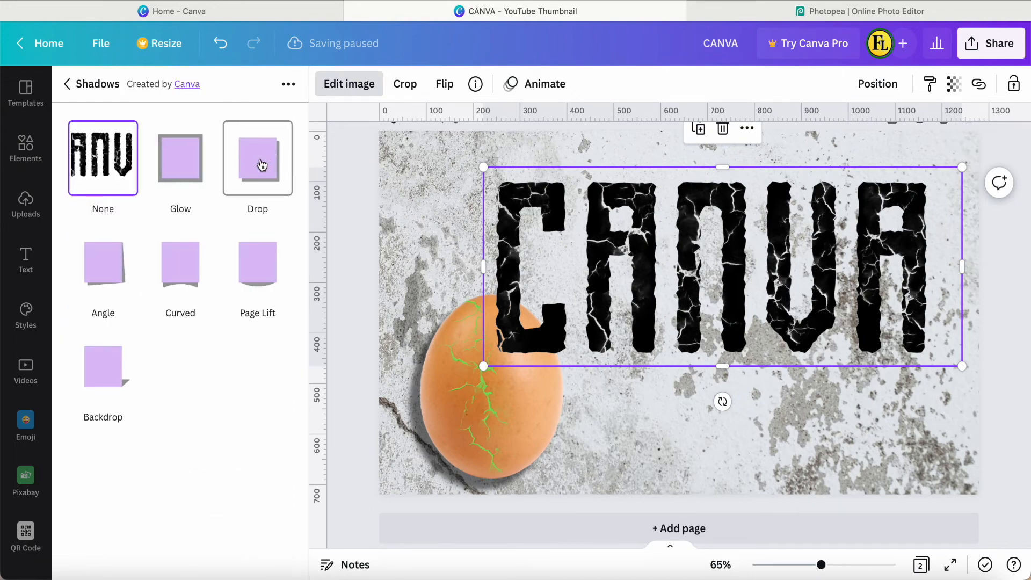
left_click(262, 165)
left_click(242, 151)
scroll(134, 258, "down", 1)
left_click(115, 293)
left_click_drag(125, 196, 165, 204)
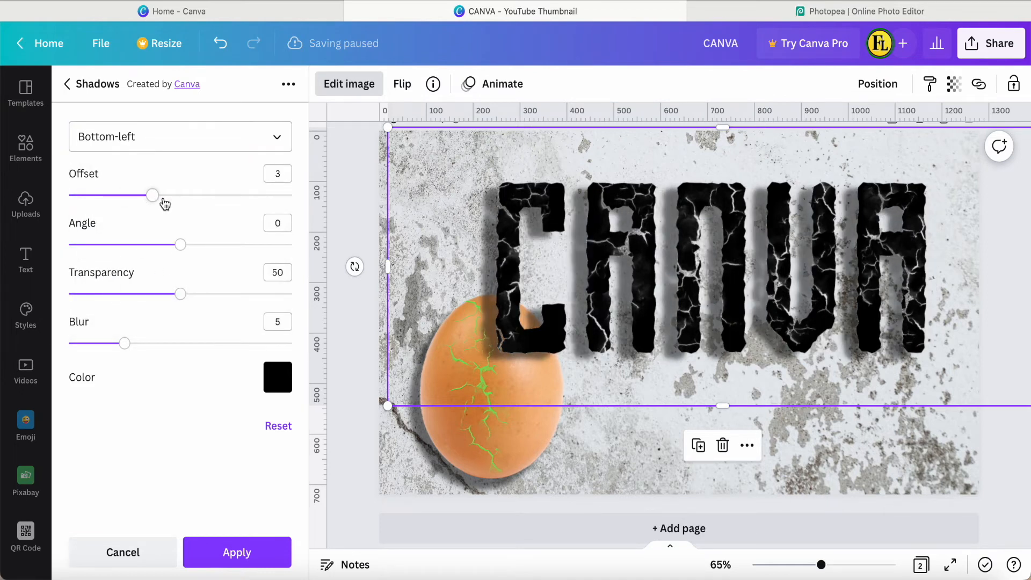
left_click(232, 540)
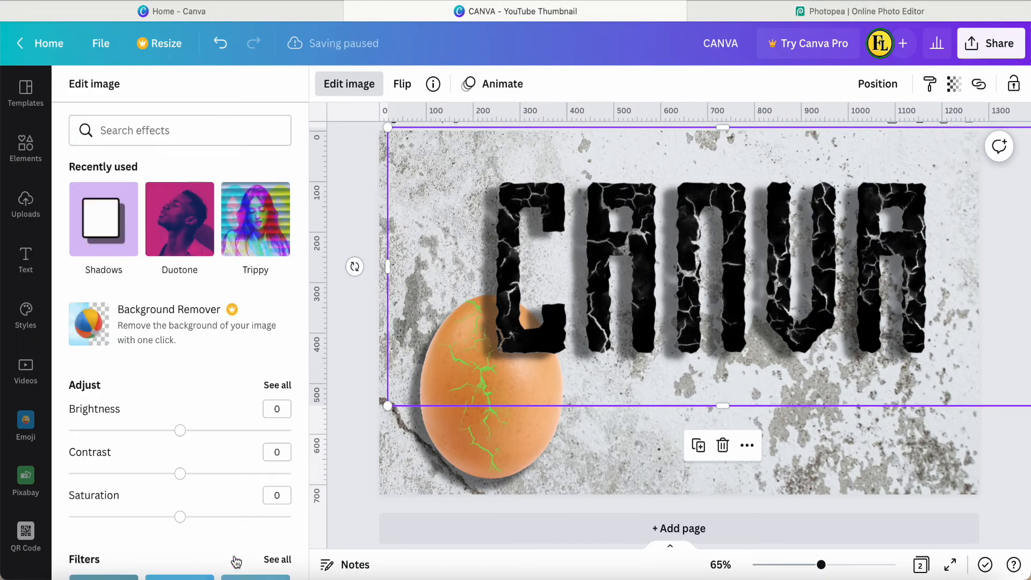
left_click(333, 436)
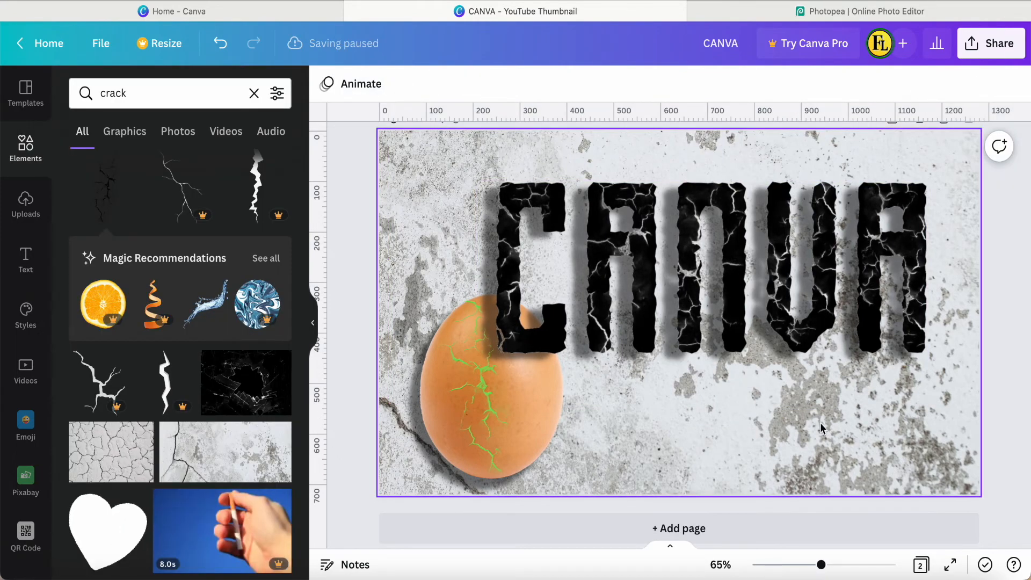
Step: Apply the Cherry Duotone effect to the CANVA image with both highlights and shadows set to black
left_click(951, 565)
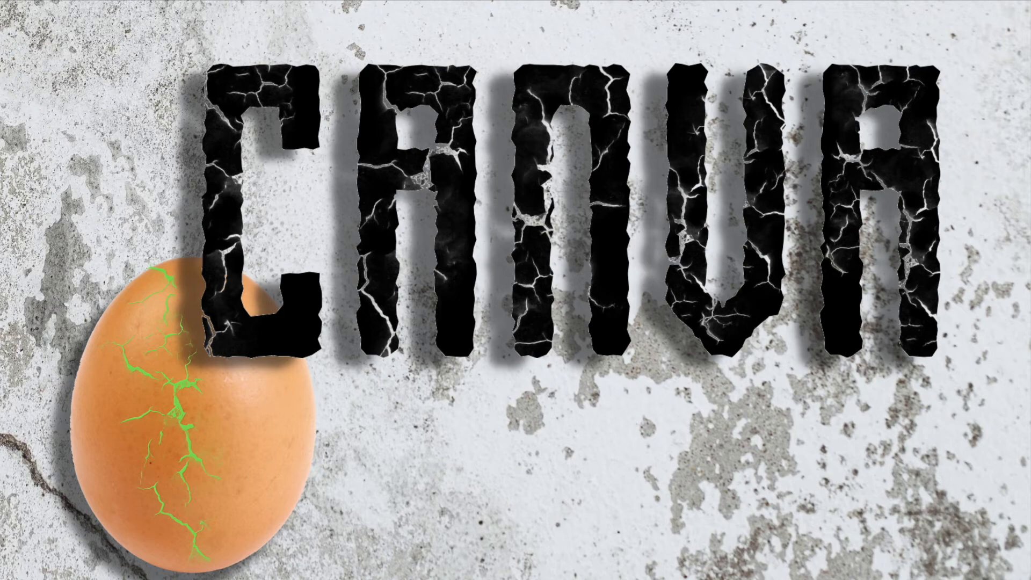
key("Escape")
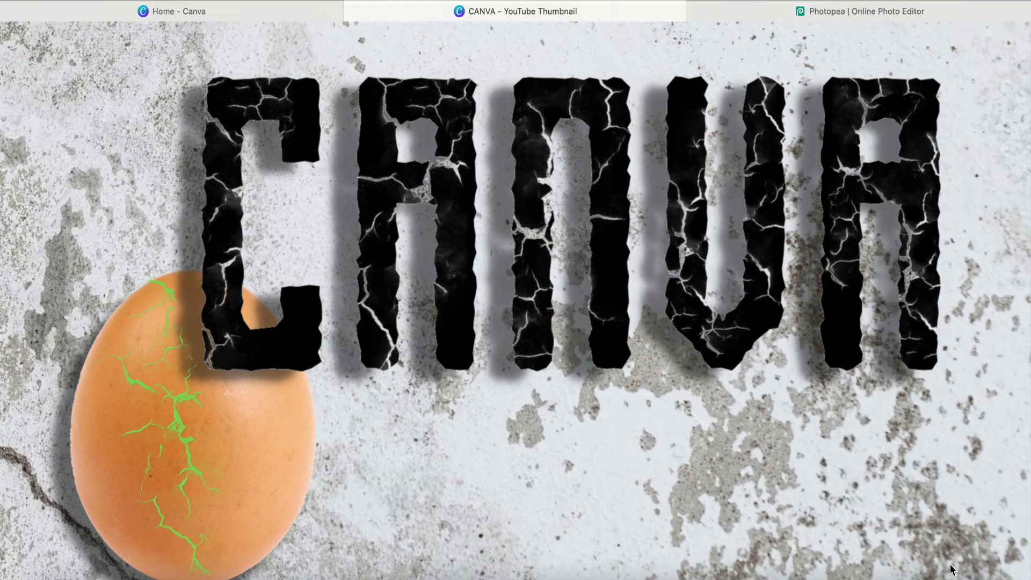
left_click(678, 310)
left_click(342, 85)
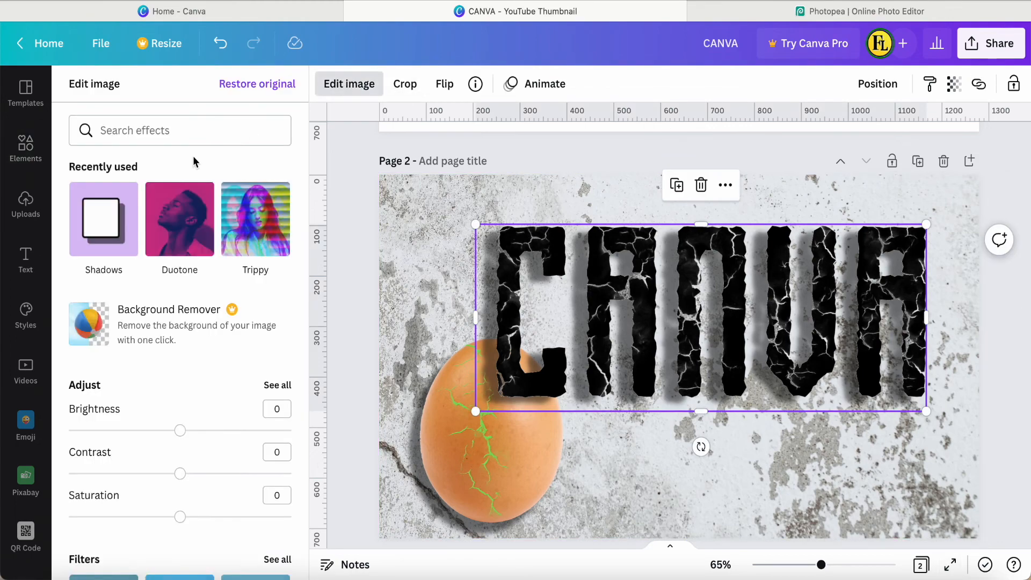
left_click(180, 215)
left_click(185, 164)
left_click(182, 160)
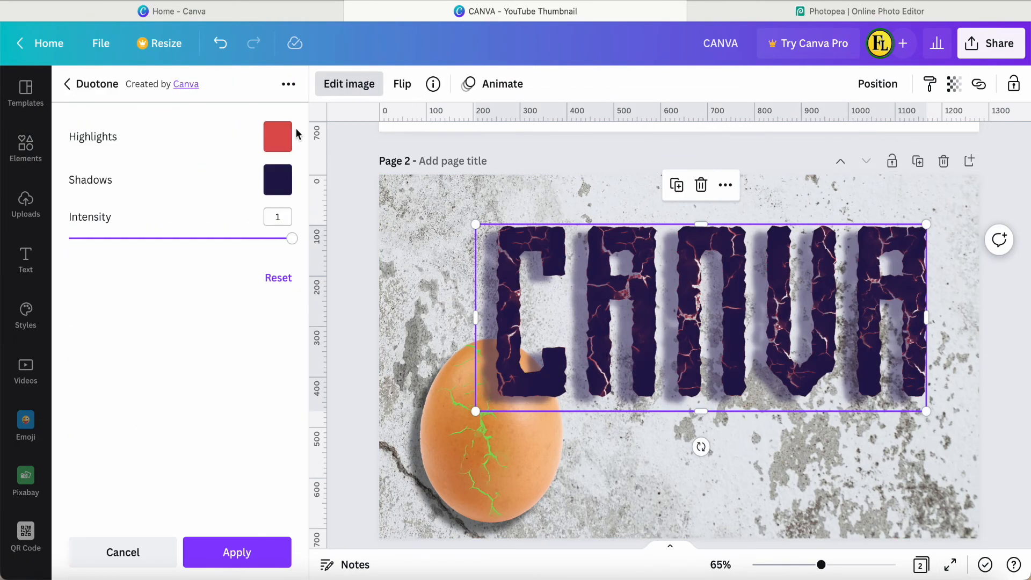
left_click(278, 137)
left_click(323, 204)
left_click(275, 186)
left_click(323, 250)
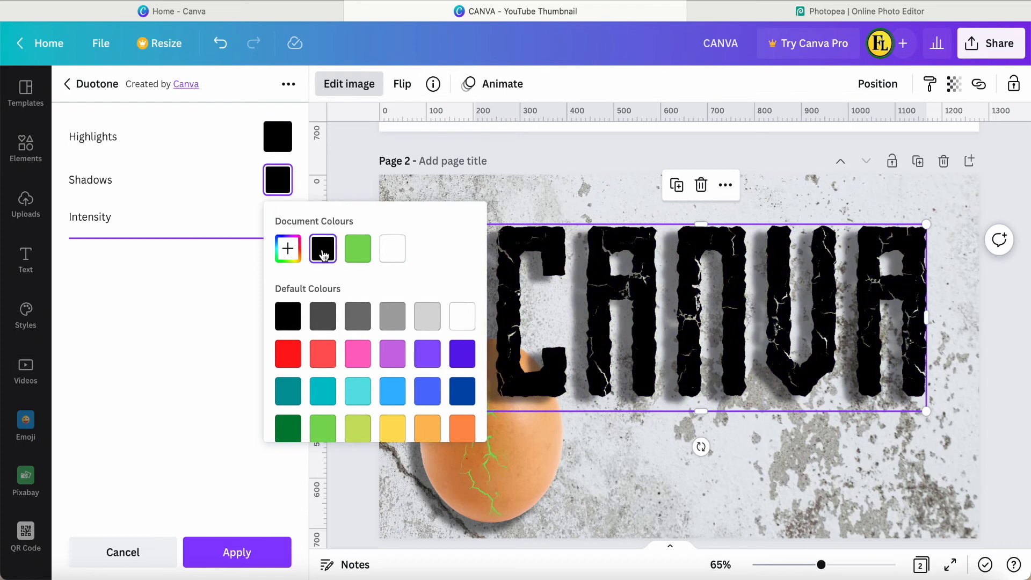
left_click(240, 548)
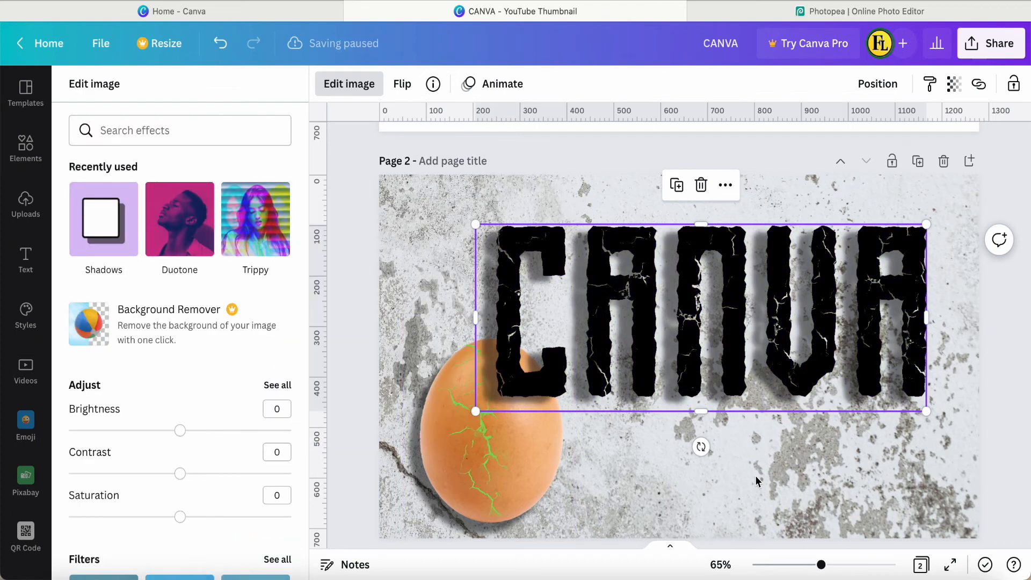